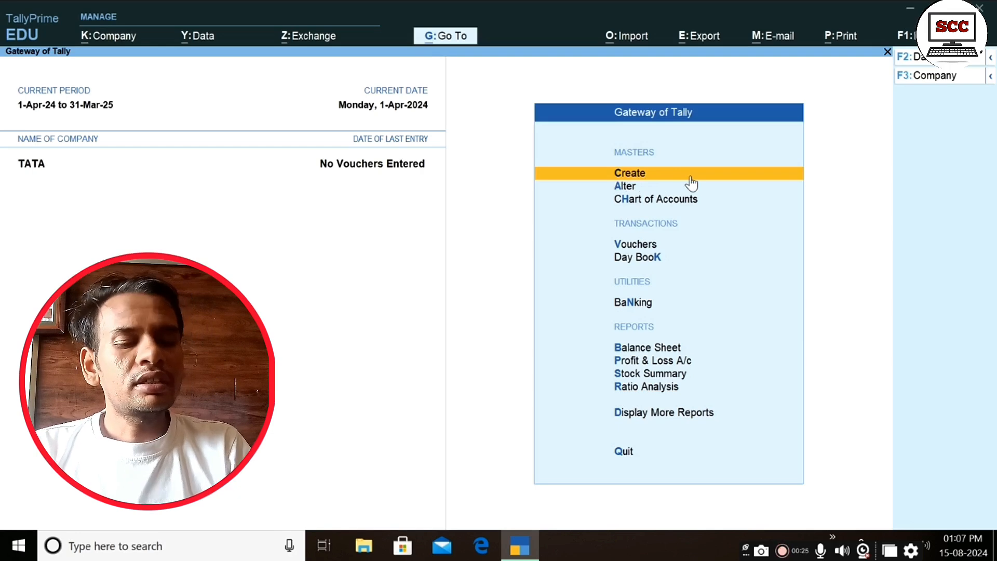
- Create a stock group named ELECTRONIC under Primary and save it with the default options
{"action": "left_click", "coordinate": [691, 177]}
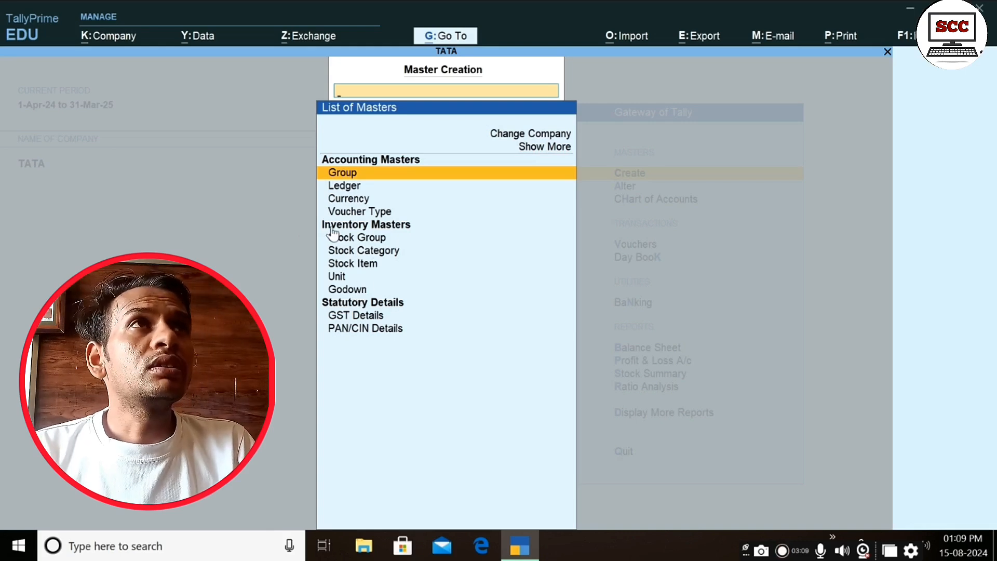
{"action": "left_click", "coordinate": [366, 242]}
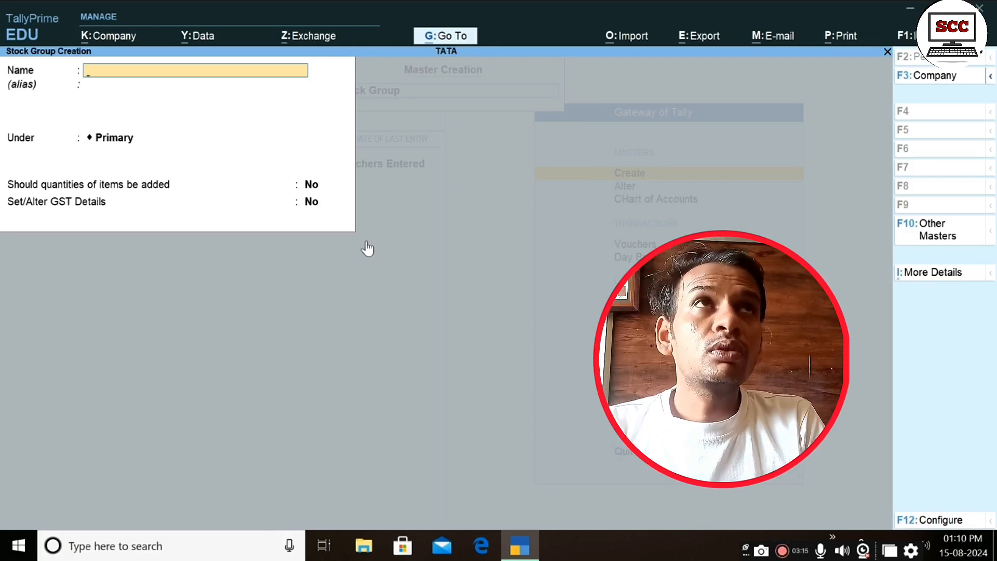
{"action": "type", "text": "ELECT"}
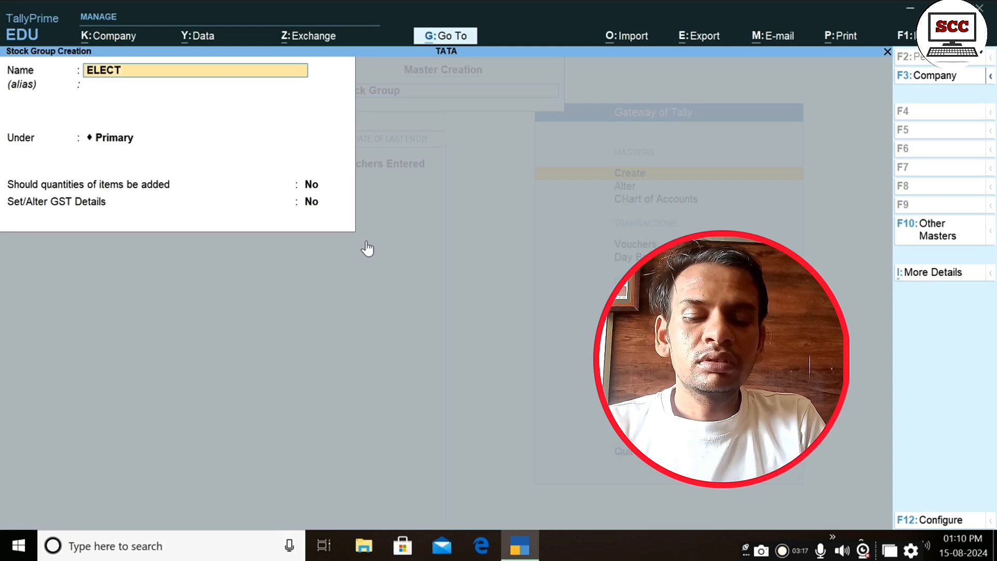
{"action": "type", "text": "RONIC"}
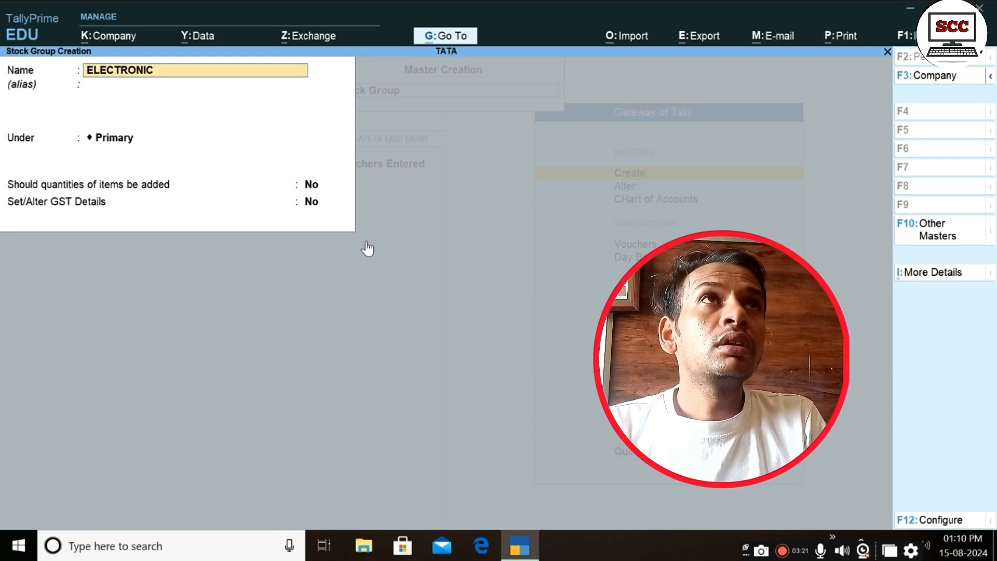
{"action": "key", "text": "Return"}
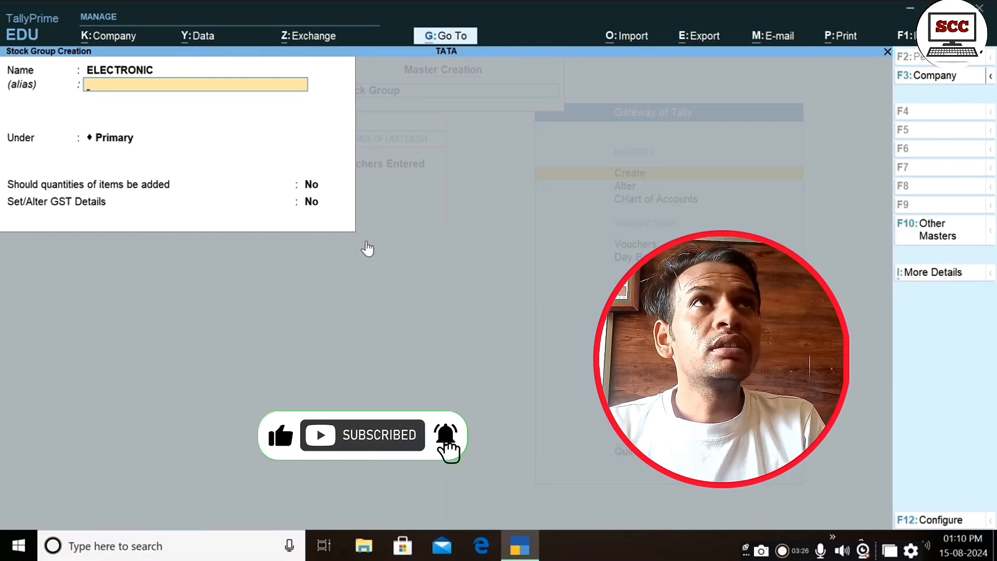
{"action": "key", "text": "Return"}
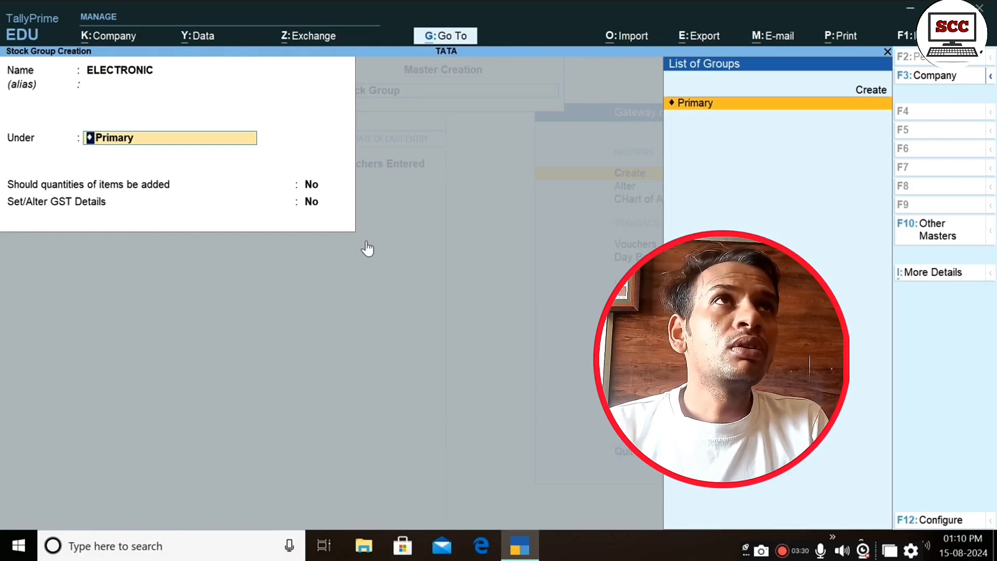
{"action": "key", "text": "Return"}
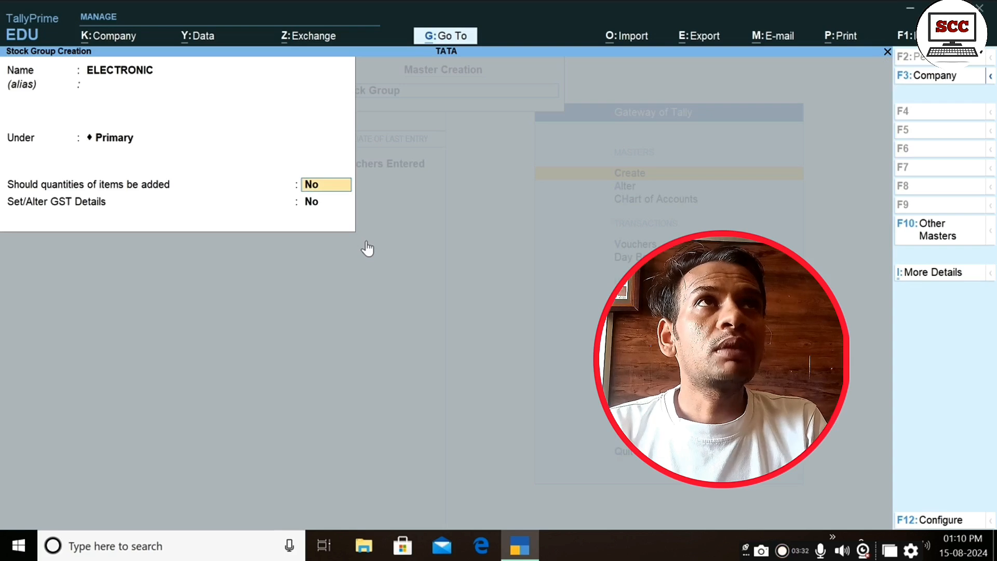
{"action": "key", "text": "ctrl"}
{"action": "key", "text": "ctrl+a"}
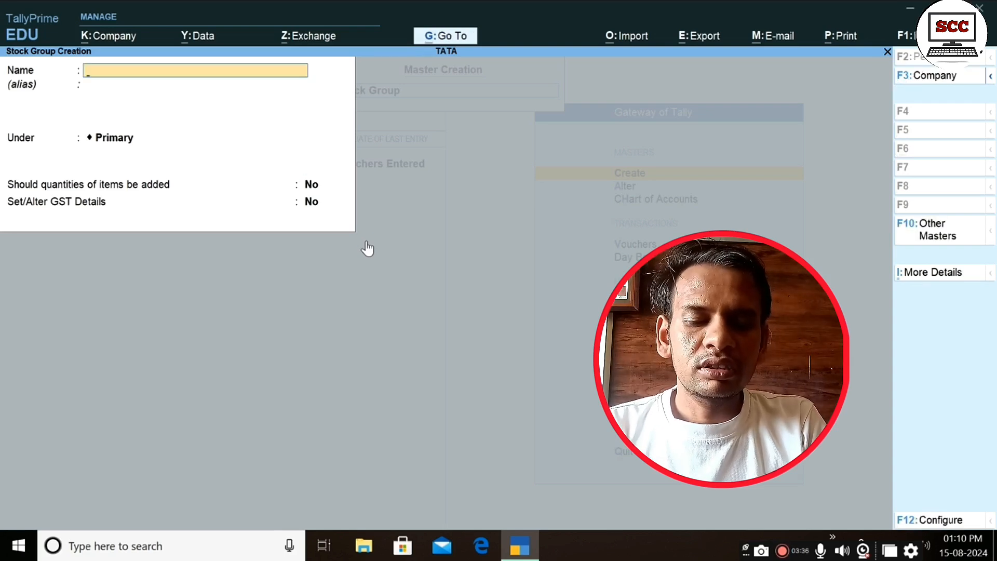
- Create a second stock group named SOAP under Primary, keeping quantity addition and GST details at No
{"action": "type", "text": "S"}
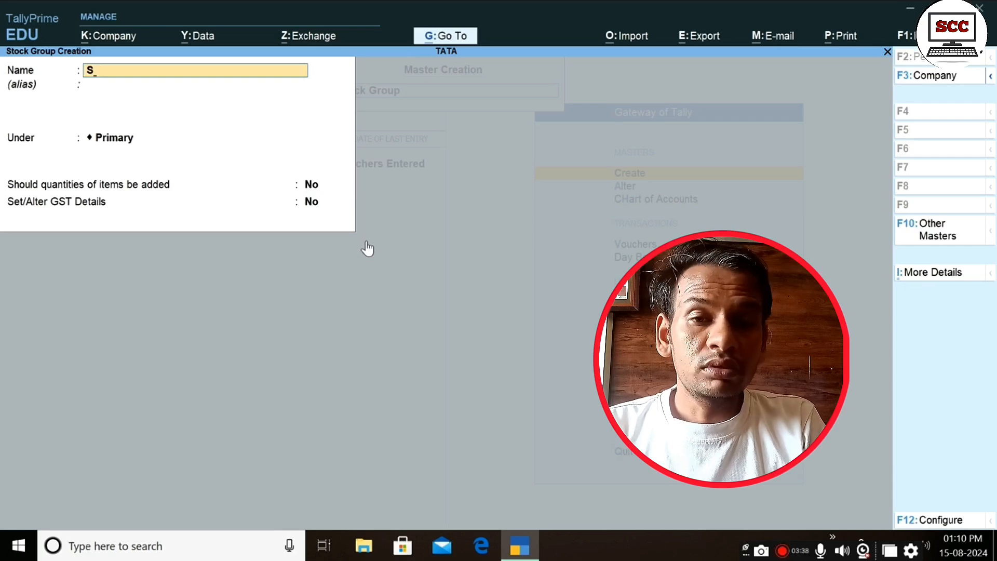
{"action": "type", "text": "OAP"}
{"action": "key", "text": "Return"}
{"action": "key", "text": "Return"}
{"action": "key", "text": "Return"}
{"action": "key", "text": "Return"}
{"action": "key", "text": "Return"}
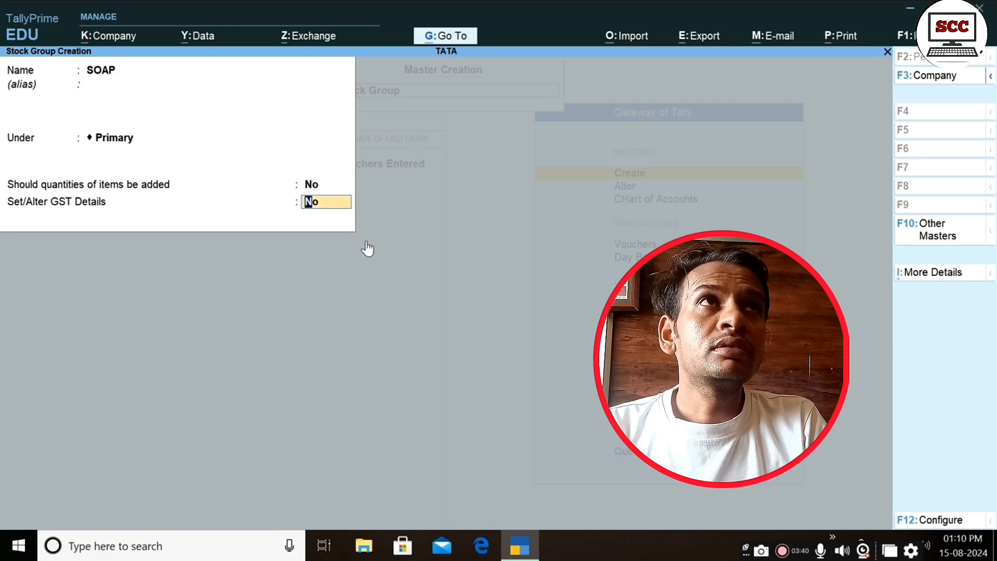
{"action": "key", "text": "Return"}
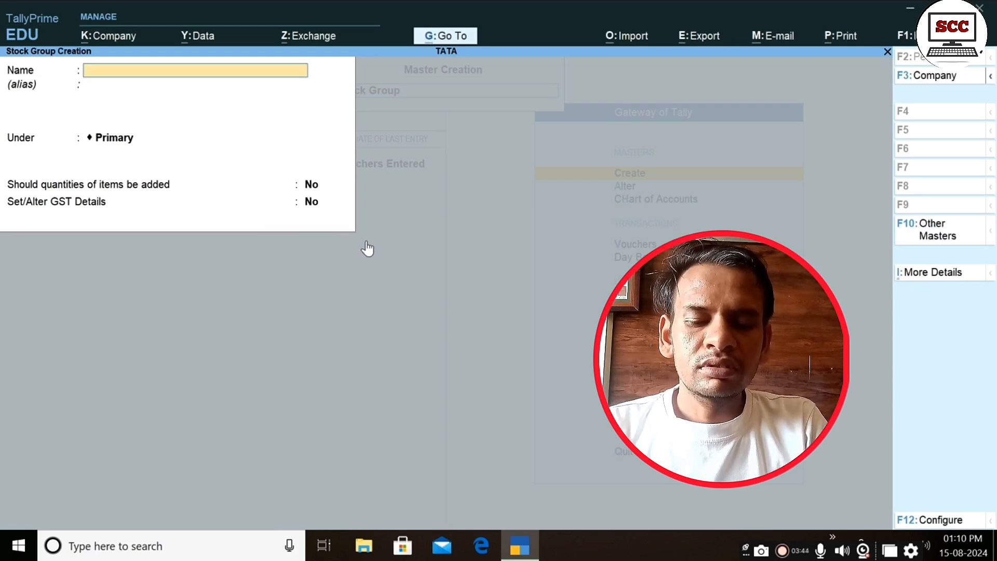
- Create a stock group named FURNITURE under Primary with default options, and leave stock group creation
{"action": "type", "text": "FURNITU"}
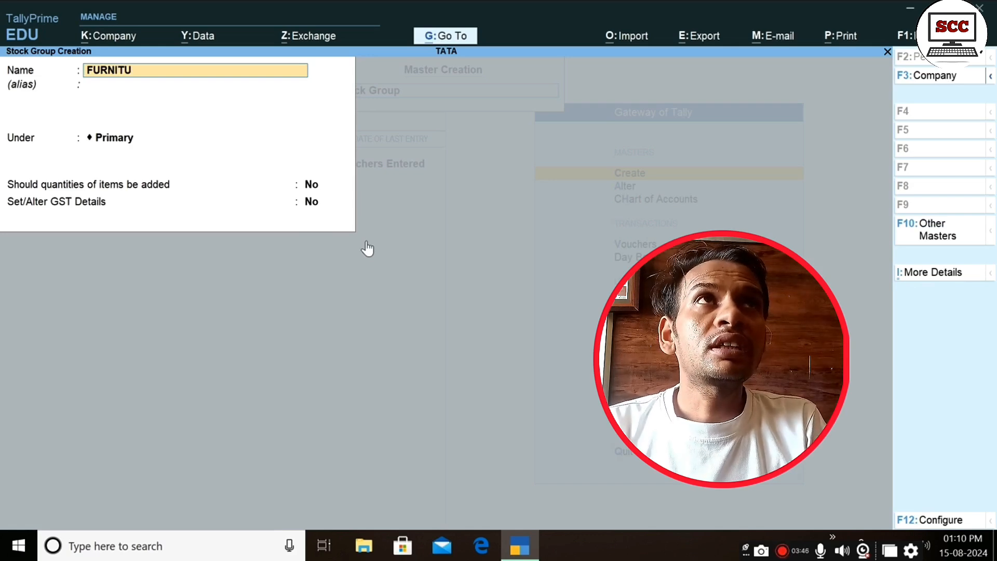
{"action": "type", "text": "RE"}
{"action": "key", "text": "Return"}
{"action": "key", "text": "Return"}
{"action": "key", "text": "Return"}
{"action": "key", "text": "Return"}
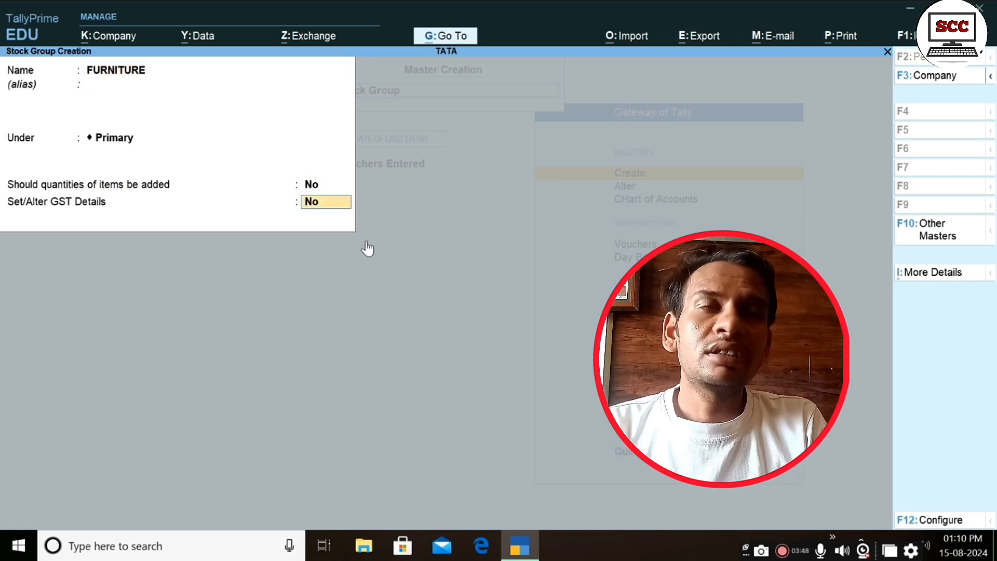
{"action": "key", "text": "Return"}
{"action": "key", "text": "Return"}
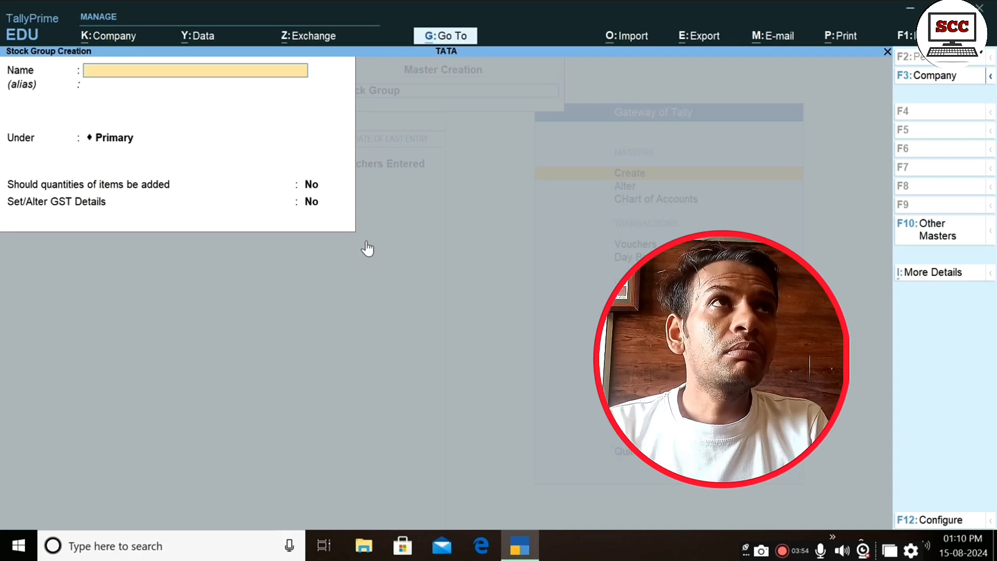
{"action": "key", "text": "Escape"}
{"action": "key", "text": "y"}
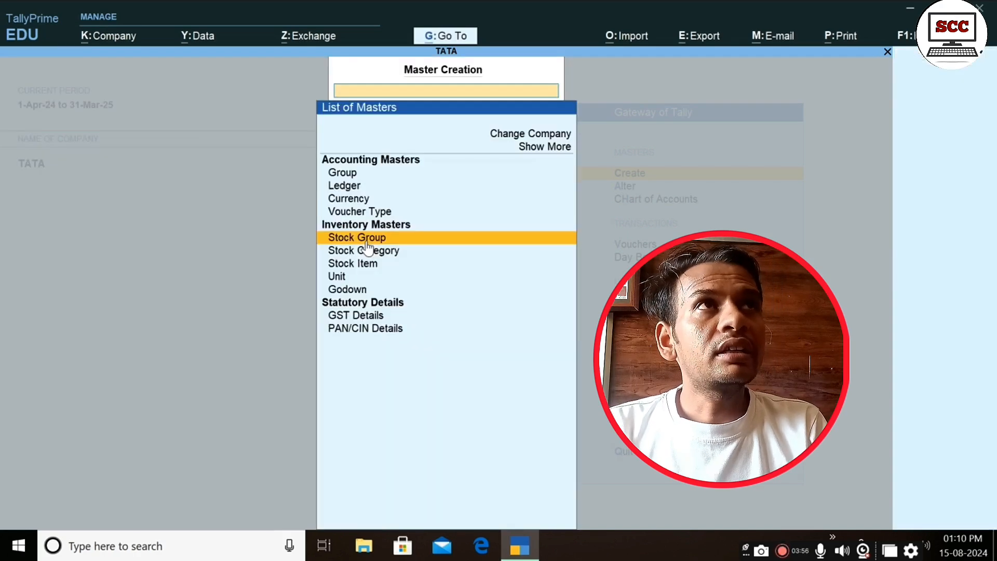
- Create a stock category named GRADE A under Primary
{"action": "key", "text": "Down"}
{"action": "key", "text": "Return"}
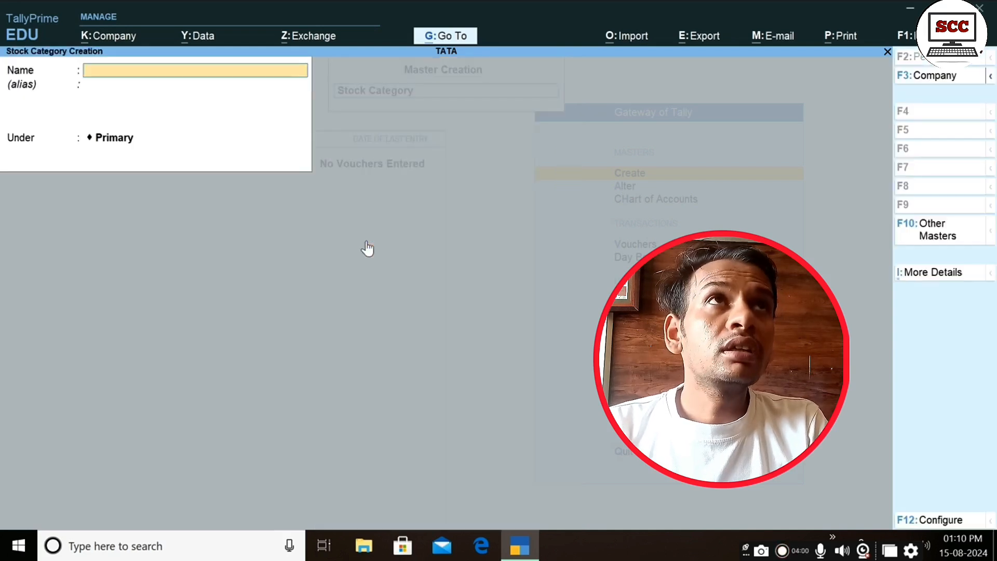
{"action": "type", "text": "GRAD"}
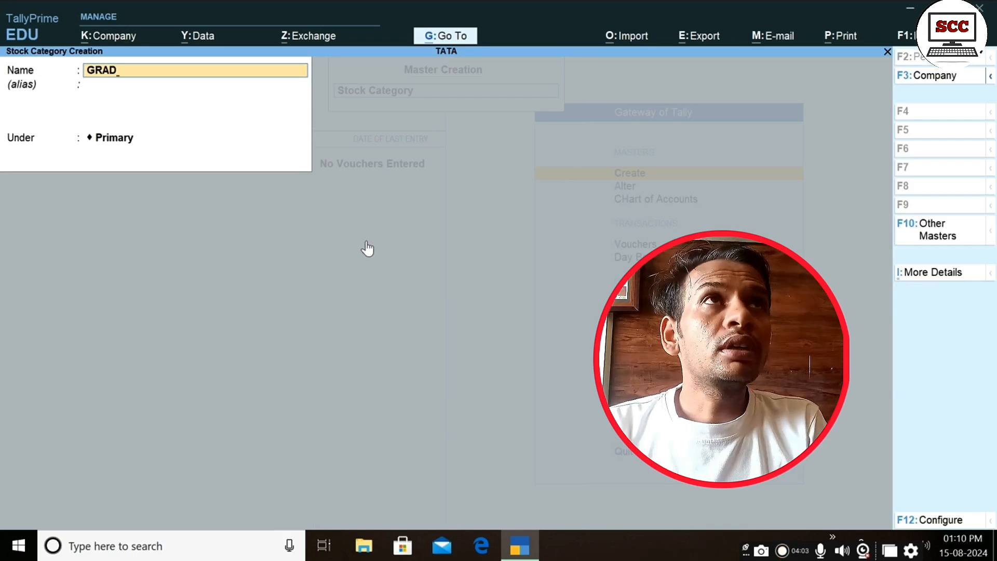
{"action": "type", "text": "E A"}
{"action": "key", "text": "Return"}
{"action": "key", "text": "Return"}
{"action": "key", "text": "Return"}
- Create another stock category named GRADE B under Primary
{"action": "type", "text": "G"}
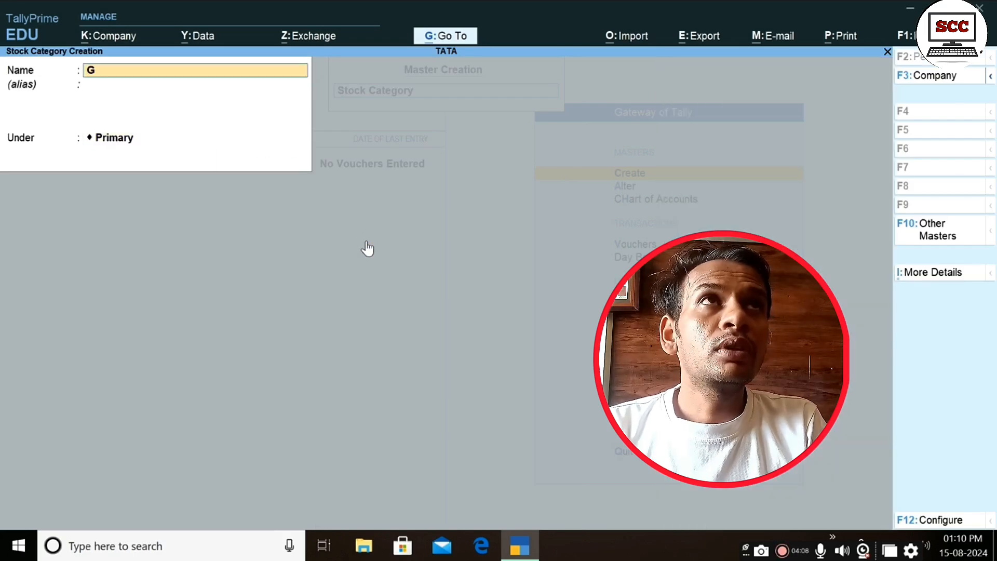
{"action": "type", "text": "RADE B"}
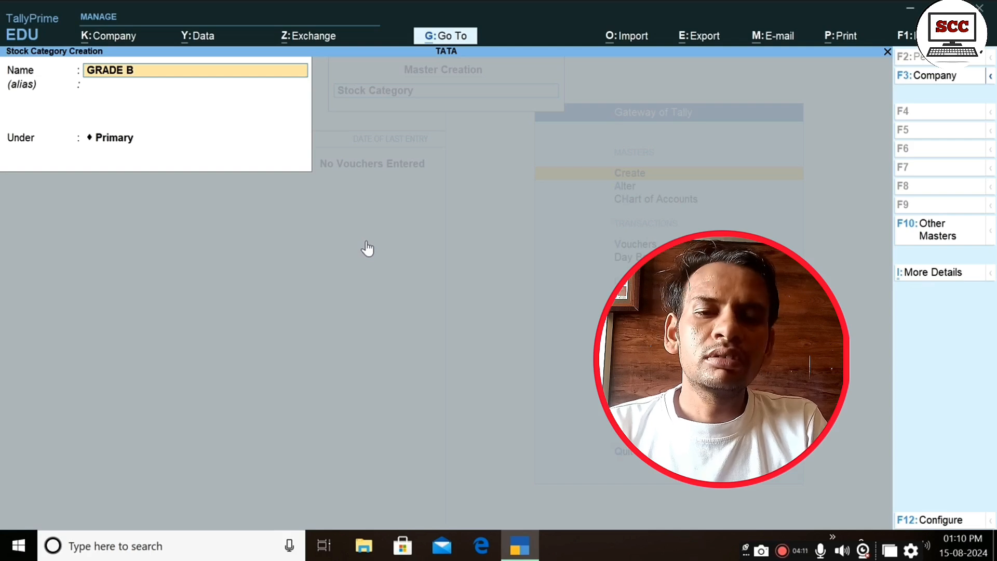
{"action": "key", "text": "Return"}
{"action": "key", "text": "Return"}
{"action": "key", "text": "Return"}
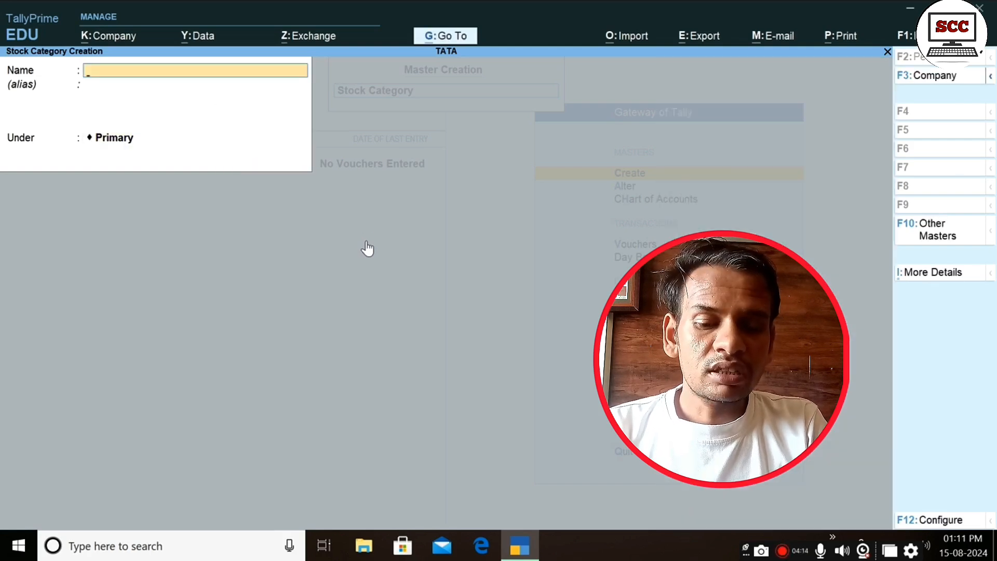
- Add a stock category named DELL under Primary
{"action": "type", "text": "DELL"}
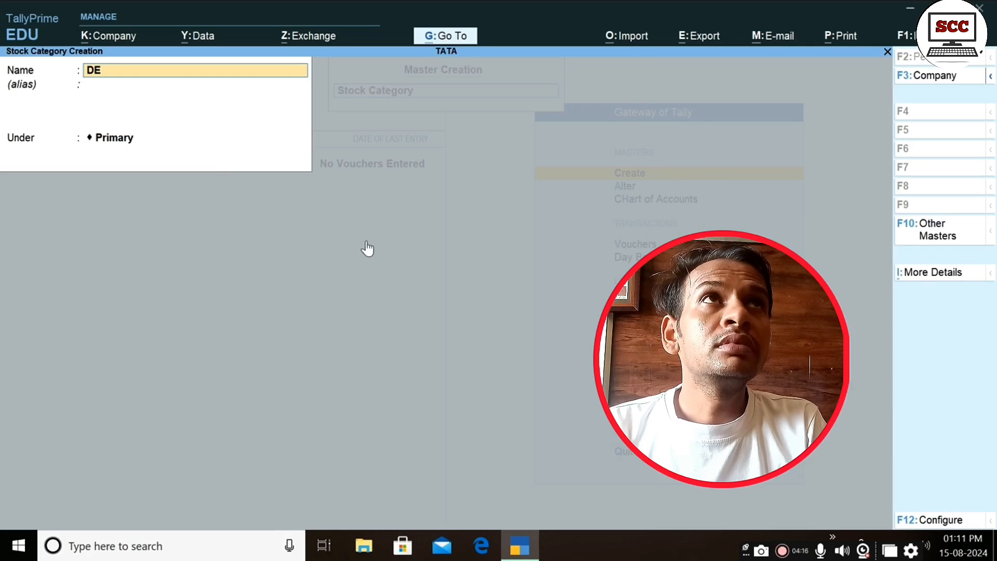
{"action": "key", "text": "Return"}
{"action": "key", "text": "Return"}
{"action": "key", "text": "Return"}
{"action": "key", "text": "Return"}
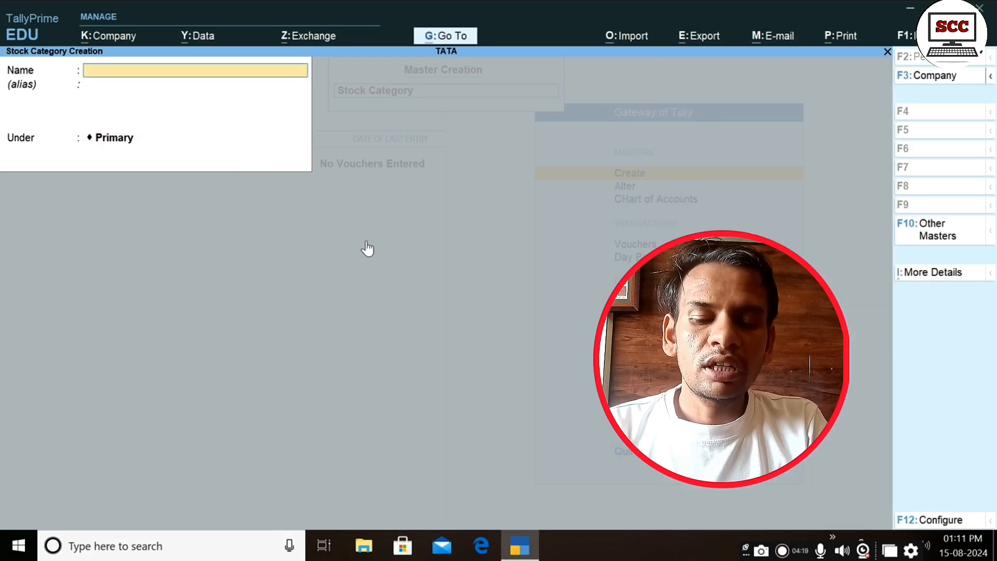
- Add a stock category named HP under Primary and leave stock category creation
{"action": "type", "text": "HP"}
{"action": "key", "text": "Return"}
{"action": "key", "text": "Return"}
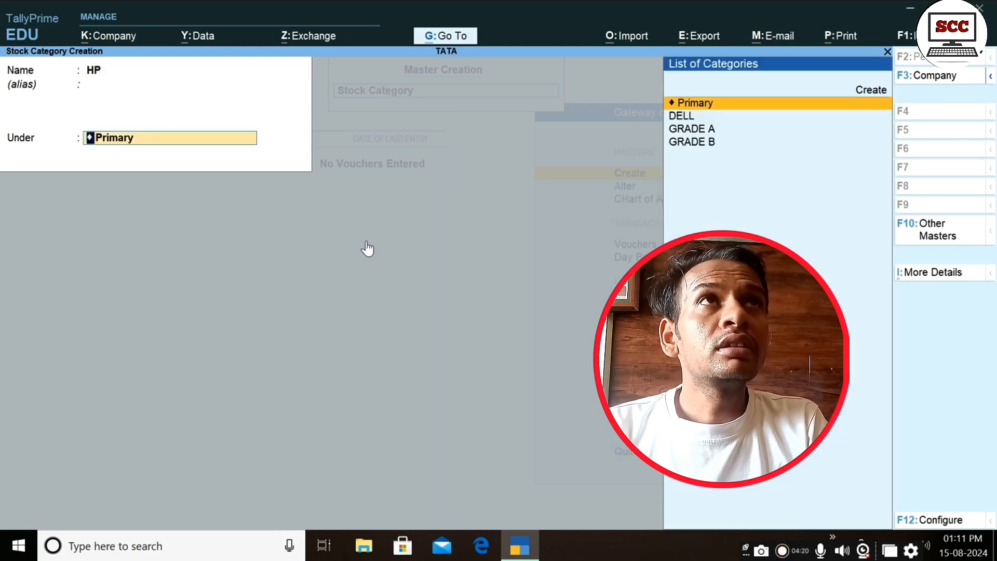
{"action": "key", "text": "Return"}
{"action": "key", "text": "Return"}
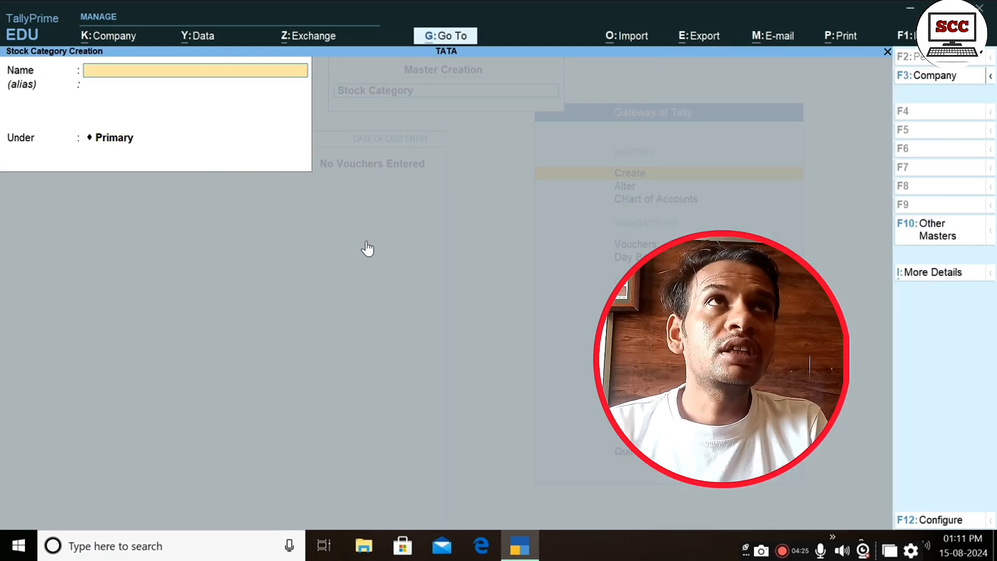
{"action": "key", "text": "Escape"}
{"action": "key", "text": "Return"}
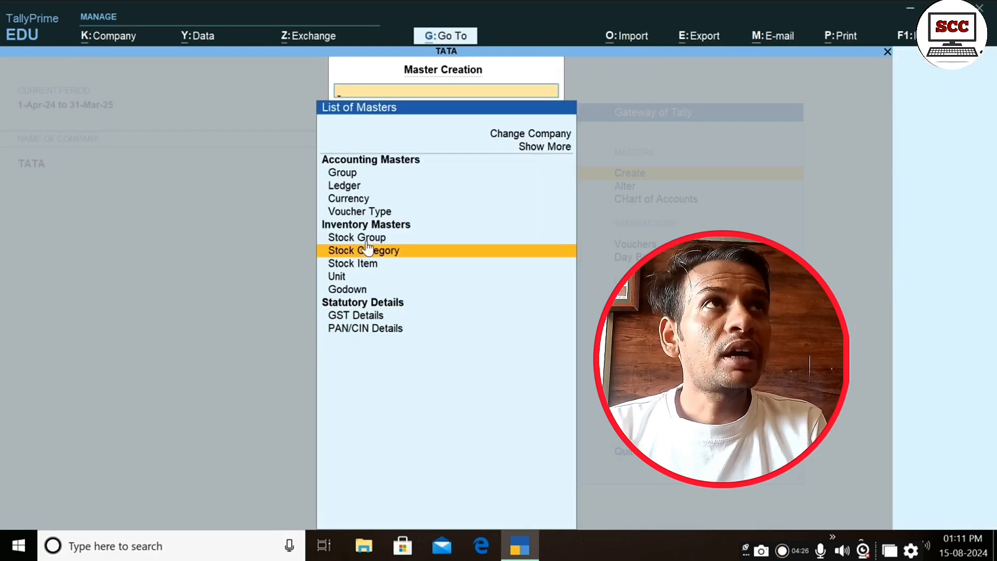
- Start a new simple unit of measure with the symbol PCS and the formal name PIECE
{"action": "key", "text": "Down"}
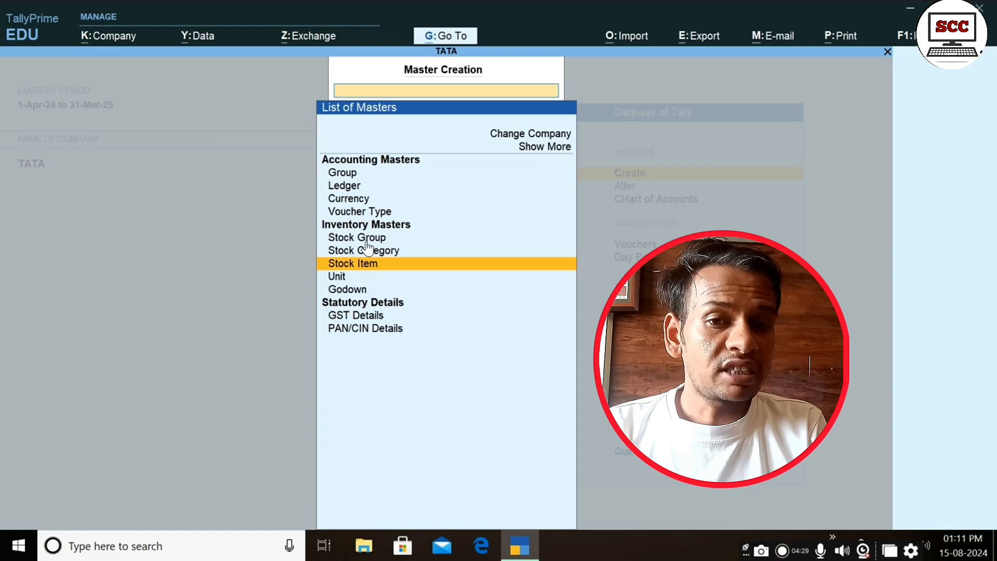
{"action": "key", "text": "Down"}
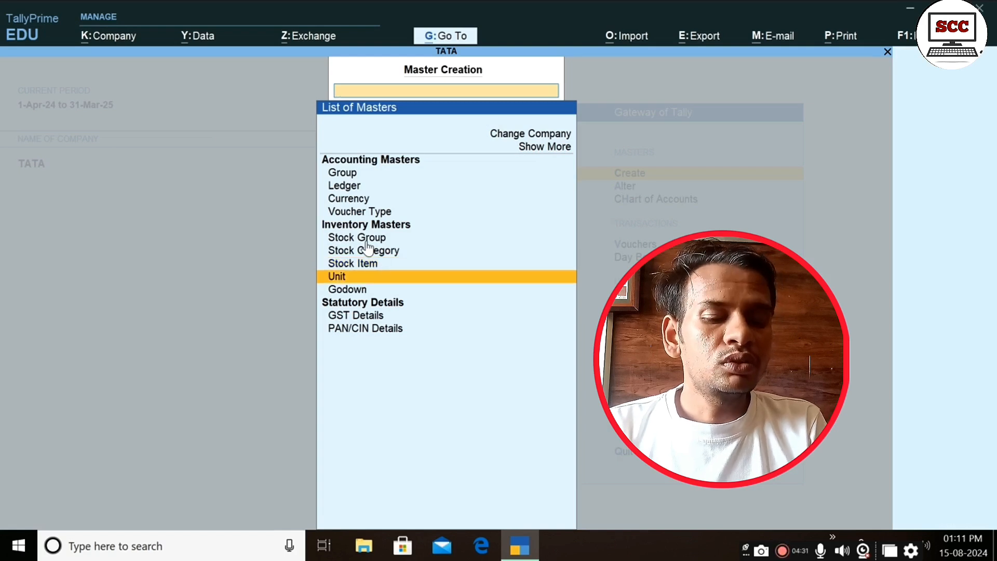
{"action": "key", "text": "Return"}
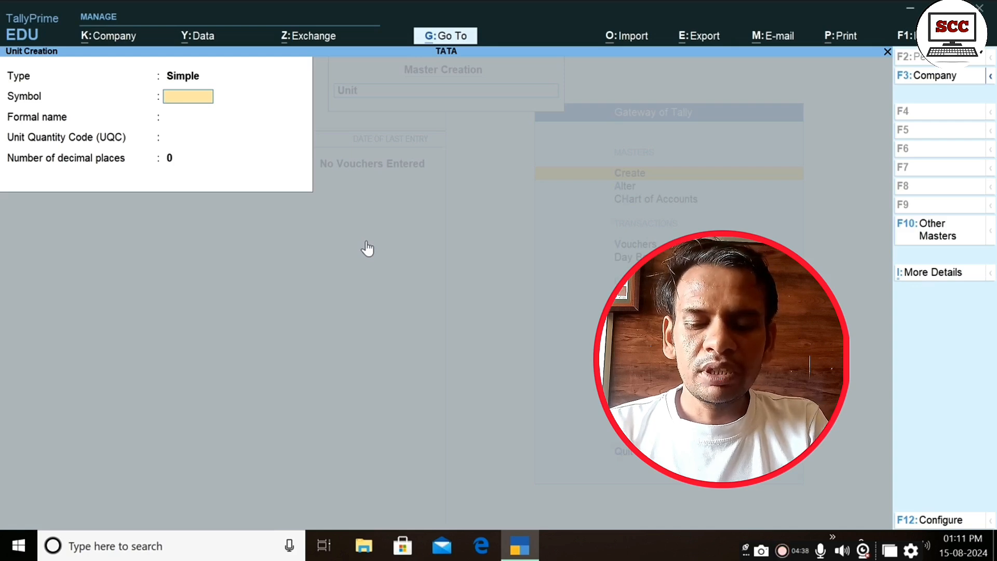
{"action": "type", "text": "PCS"}
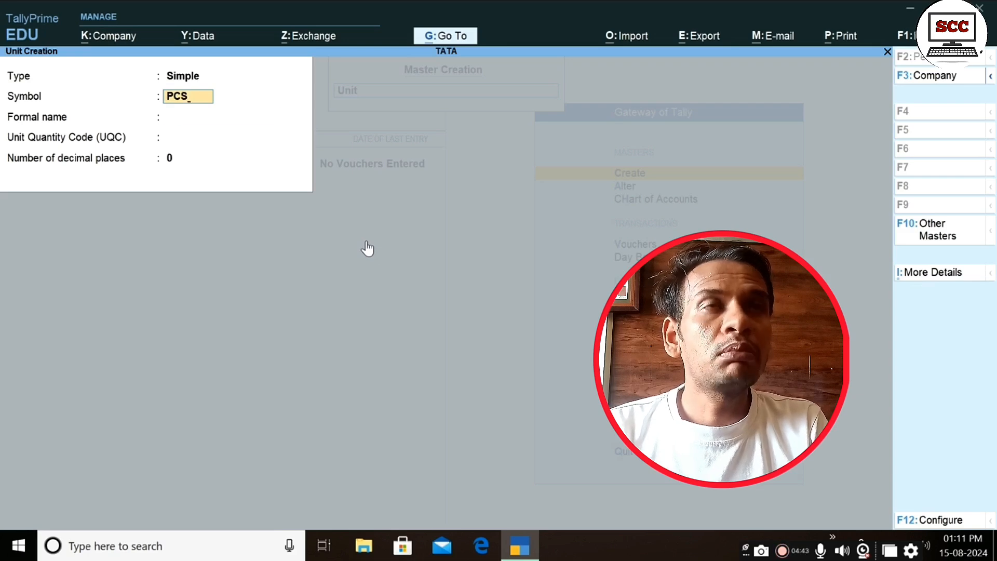
{"action": "key", "text": "Return"}
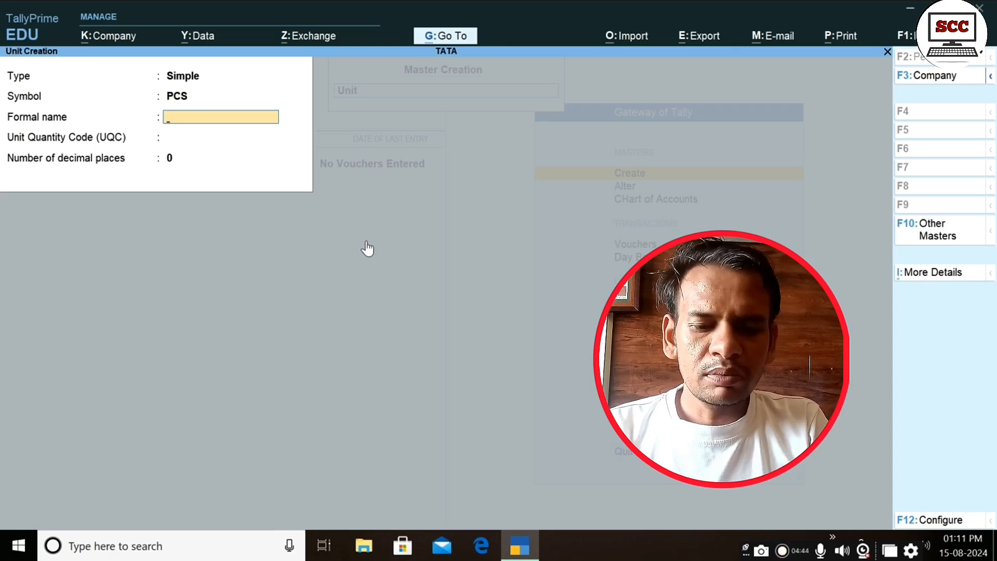
{"action": "type", "text": "PI"}
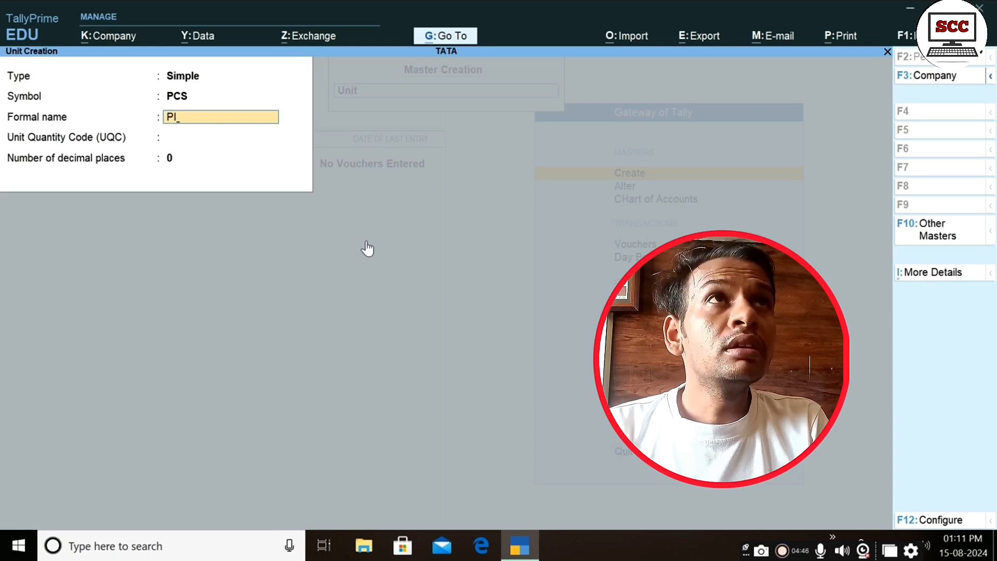
{"action": "type", "text": "ECE"}
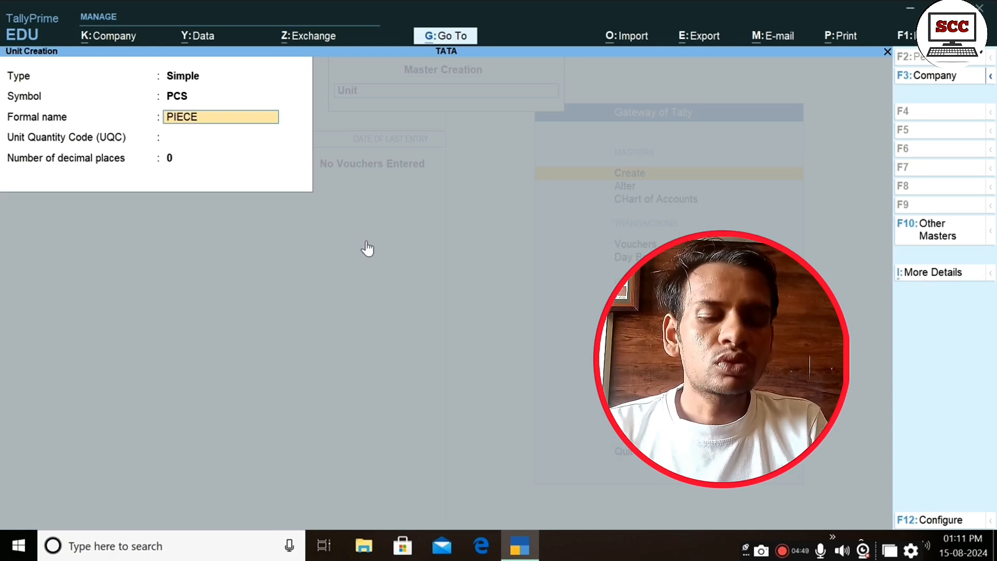
- Assign the unit quantity code PCS-PIECES with 0 decimal places, save the unit and leave unit creation
{"action": "key", "text": "Return"}
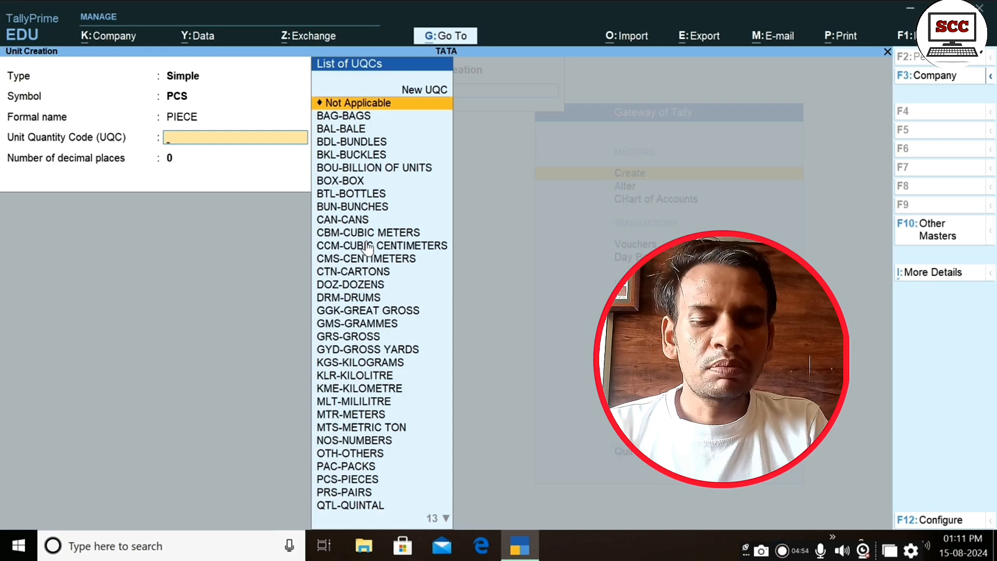
{"action": "type", "text": "PIC"}
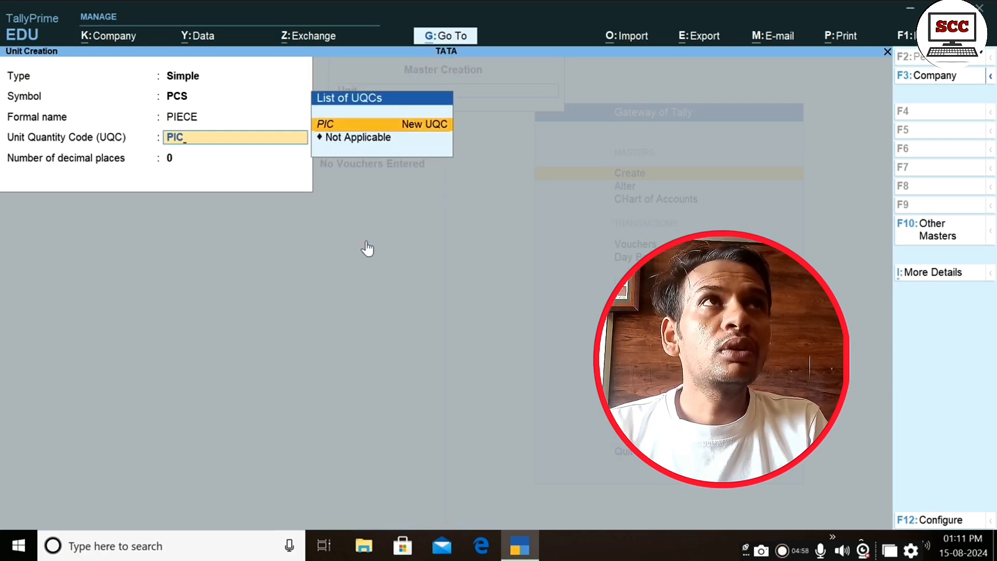
{"action": "key", "text": "BackSpace"}
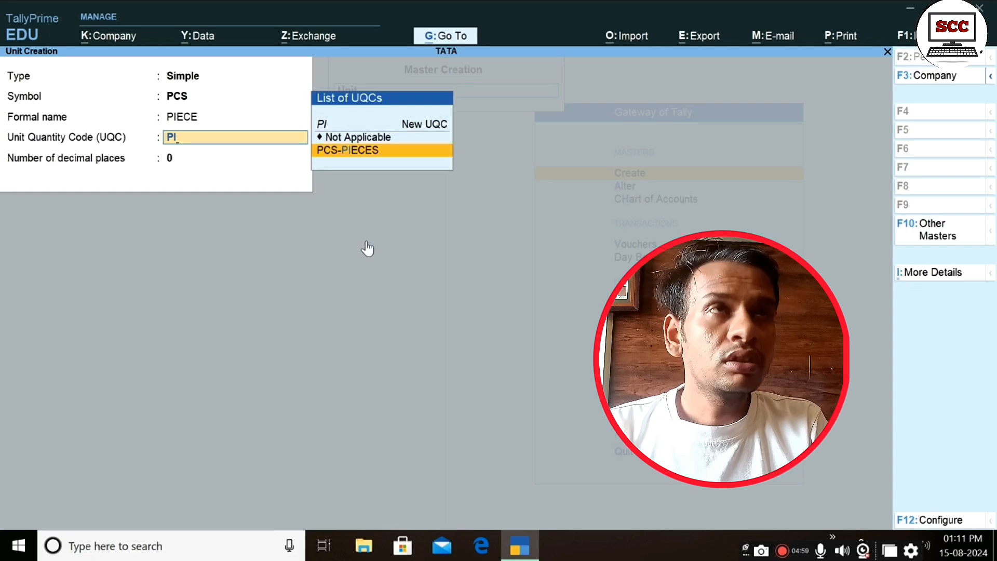
{"action": "key", "text": "Return"}
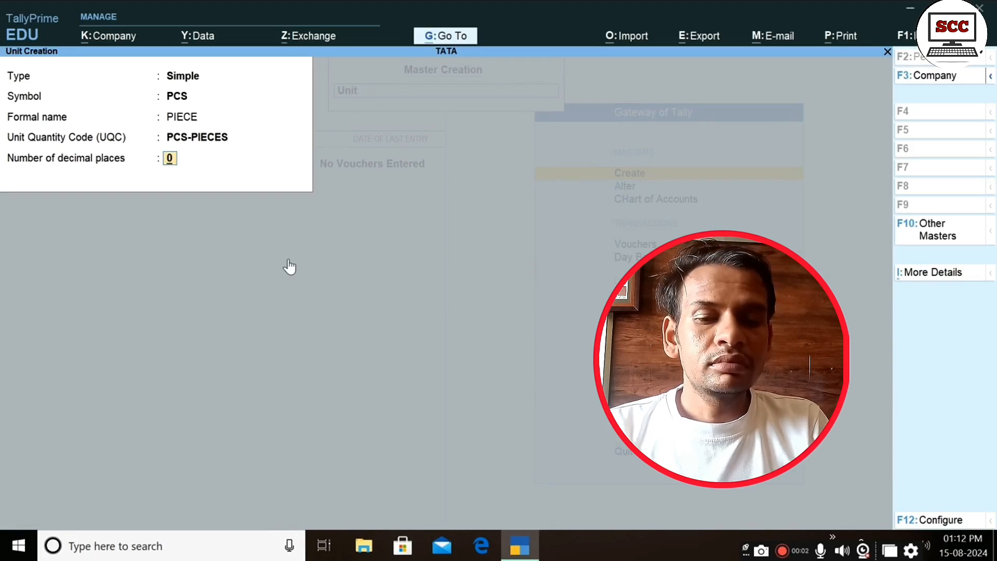
{"action": "key", "text": "Return"}
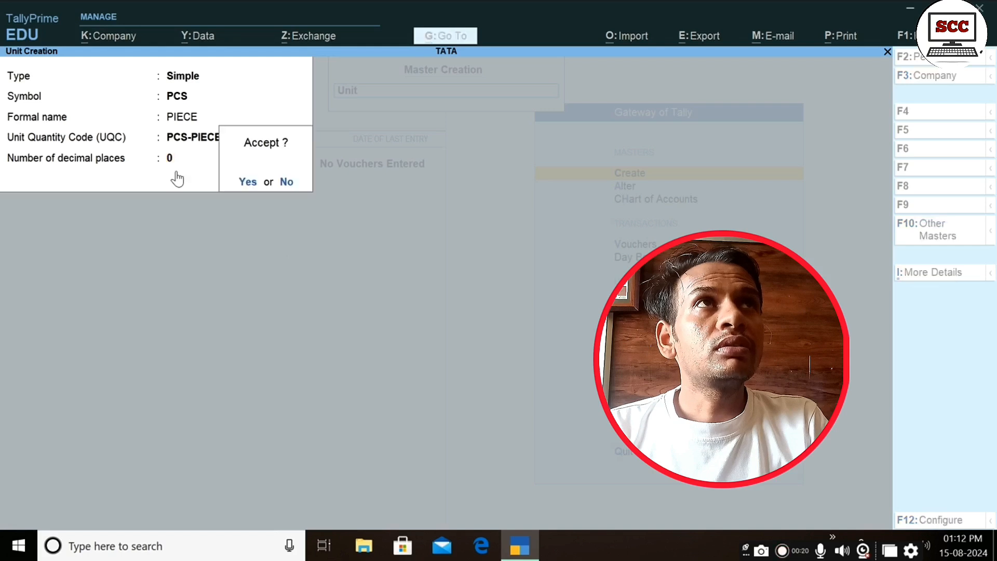
{"action": "key", "text": "Return"}
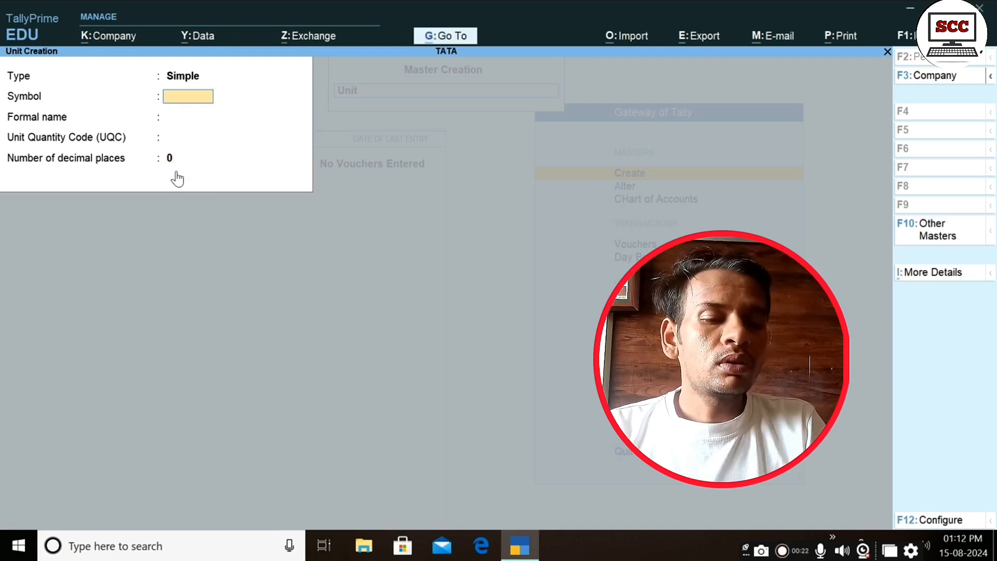
{"action": "key", "text": "Escape"}
- Create a godown named BOAKRO under Primary
{"action": "key", "text": "Down"}
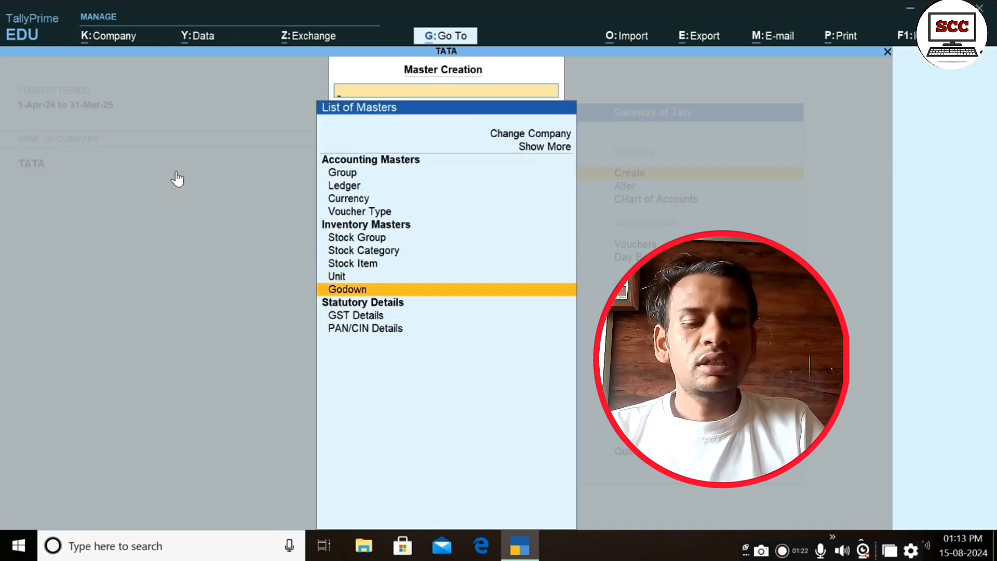
{"action": "key", "text": "Return"}
{"action": "key", "text": "Return"}
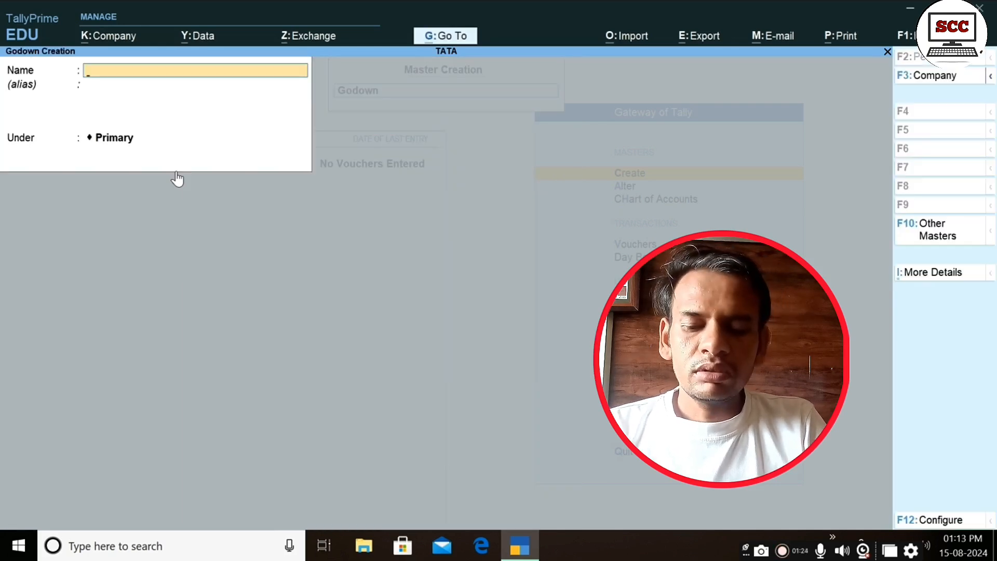
{"action": "type", "text": "BOAKRO"}
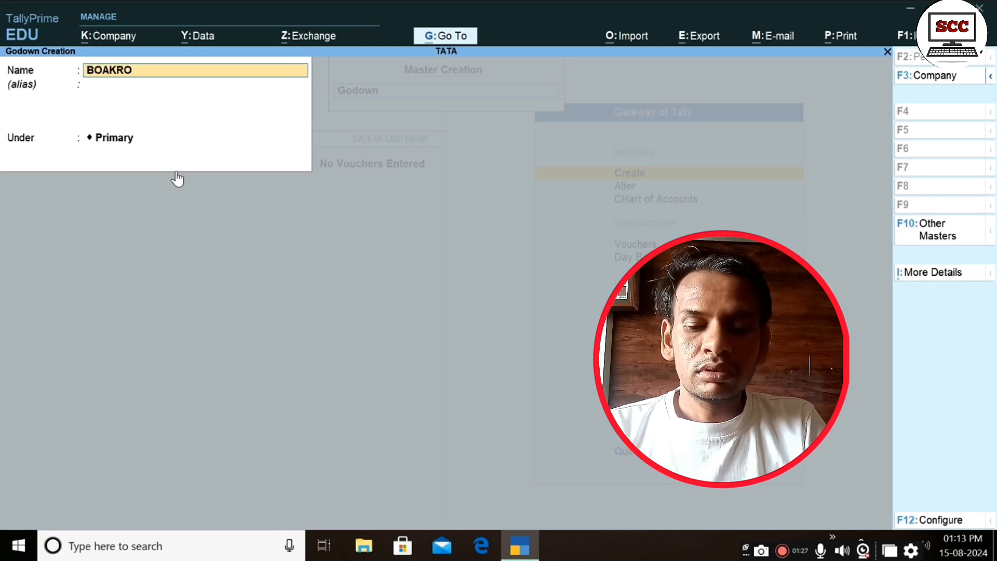
{"action": "key", "text": "Return"}
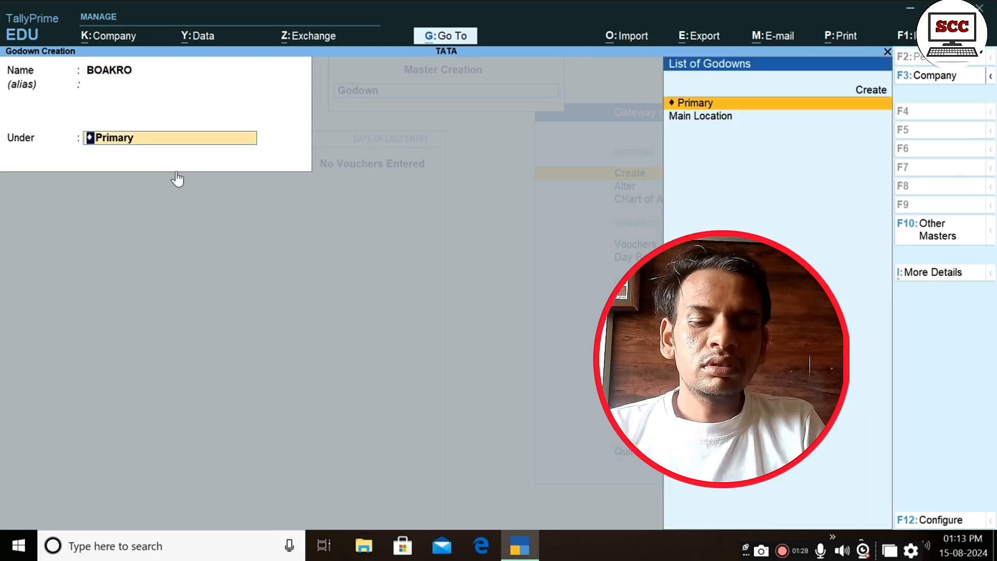
{"action": "key", "text": "Return"}
- Create another godown named RANCHI under Primary and leave godown creation
{"action": "type", "text": "RANCHI"}
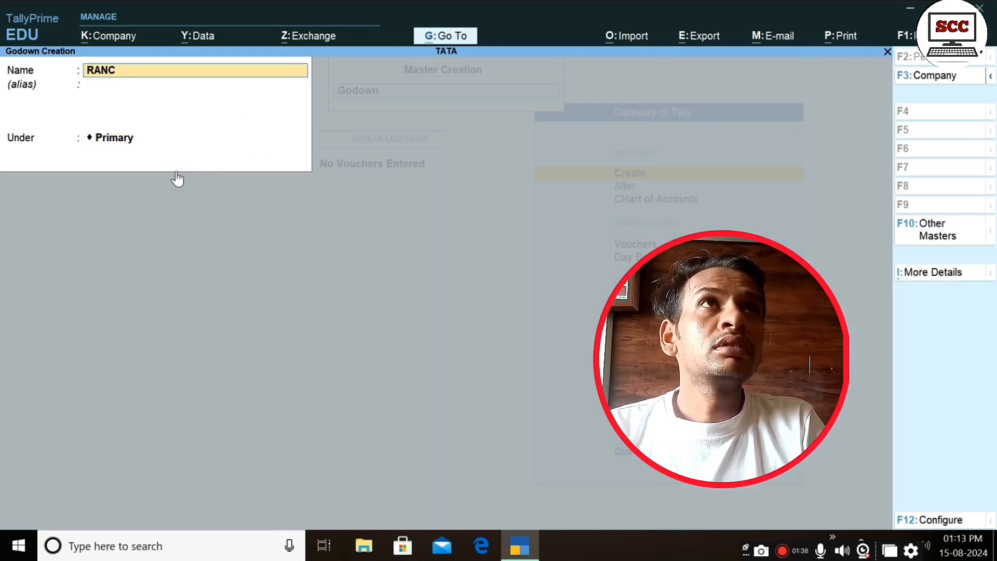
{"action": "key", "text": "Return"}
{"action": "key", "text": "Return"}
{"action": "key", "text": "Return"}
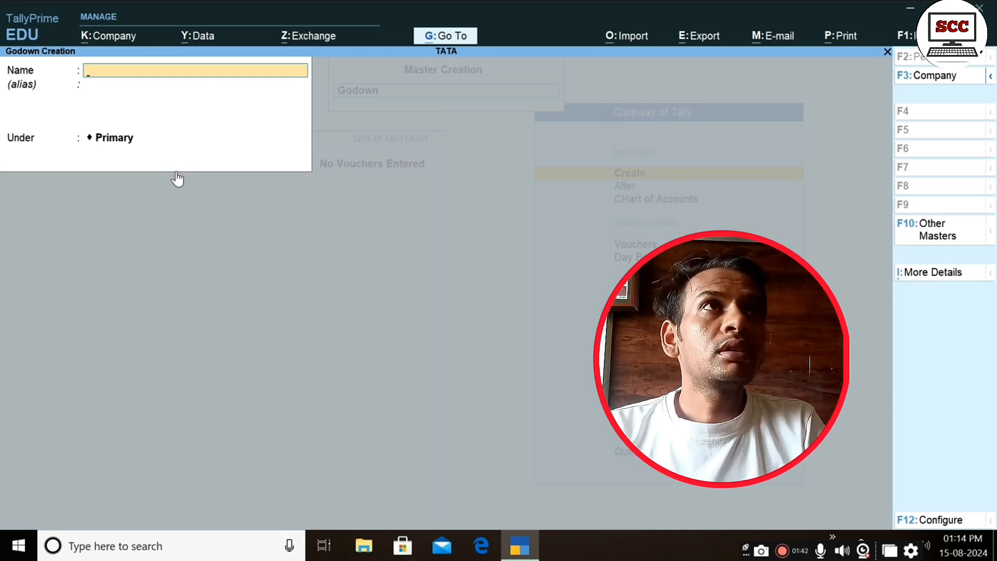
{"action": "key", "text": "Escape"}
{"action": "key", "text": "Return"}
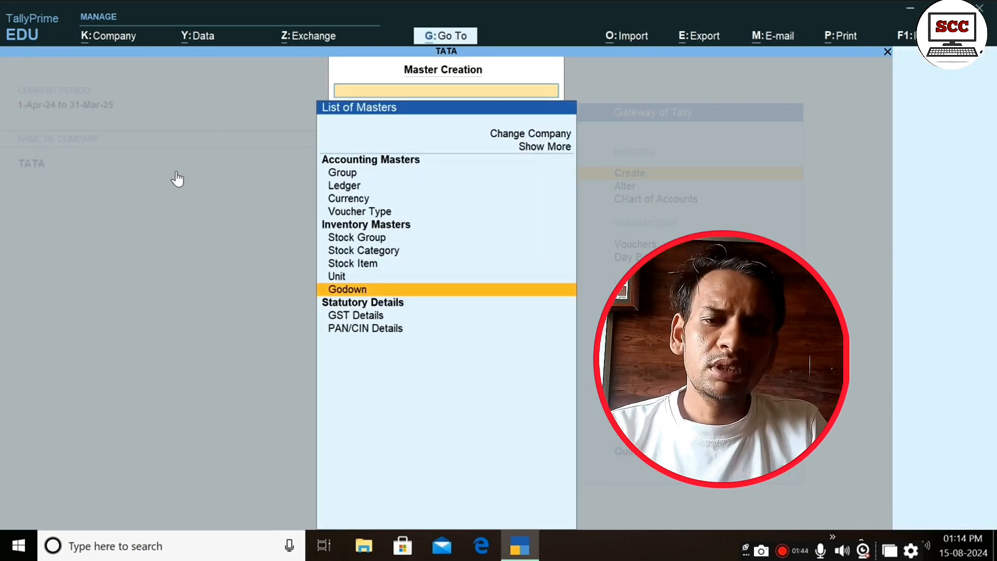
- Start a new stock item named LUX without an alias
{"action": "key", "text": "Up"}
{"action": "key", "text": "Up"}
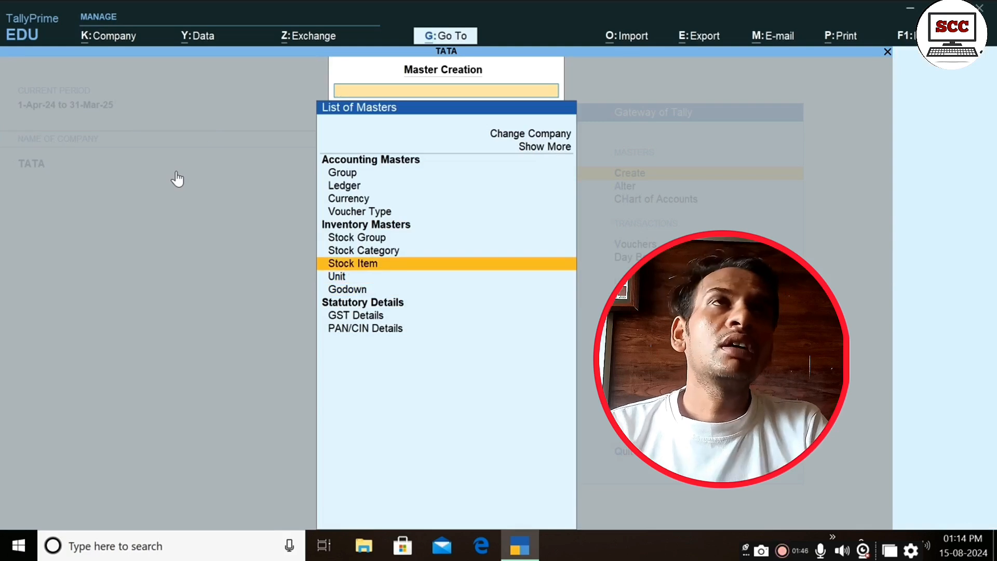
{"action": "key", "text": "Return"}
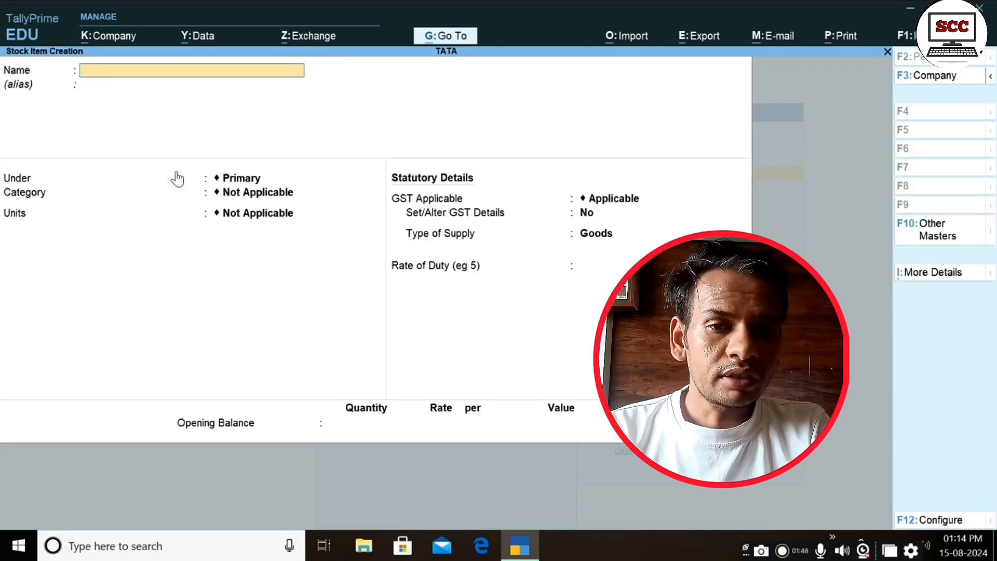
{"action": "type", "text": "L"}
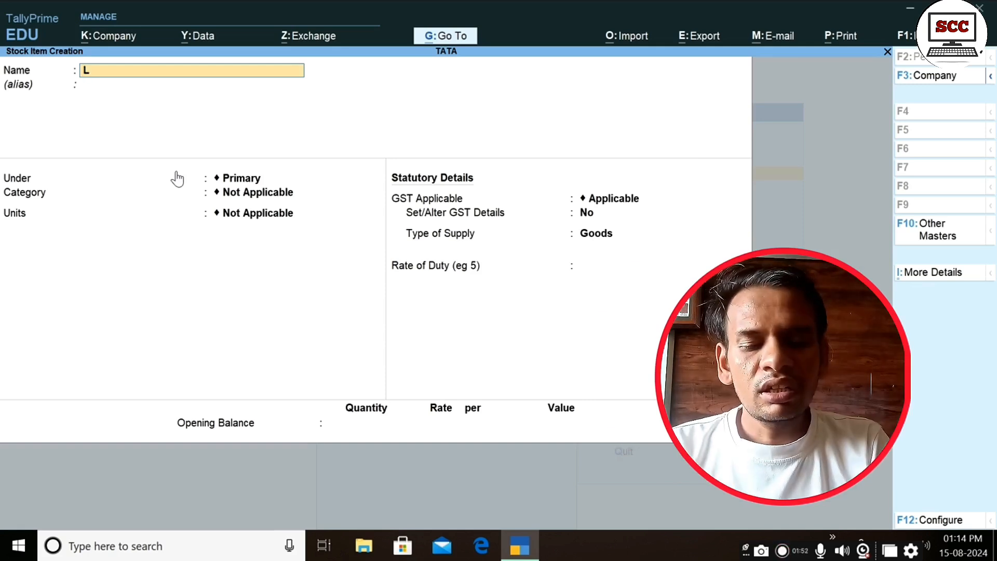
{"action": "type", "text": "UX"}
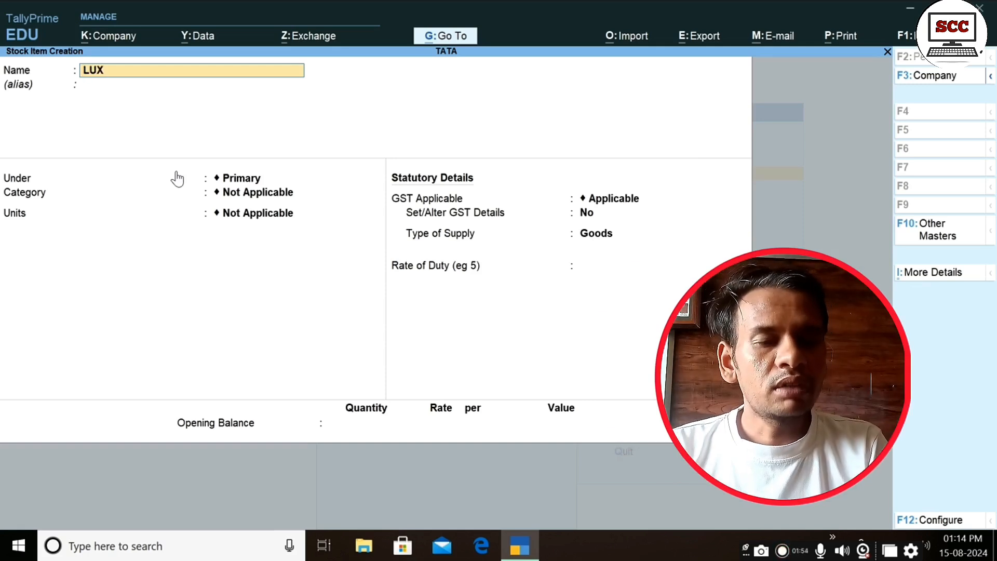
{"action": "key", "text": "Return"}
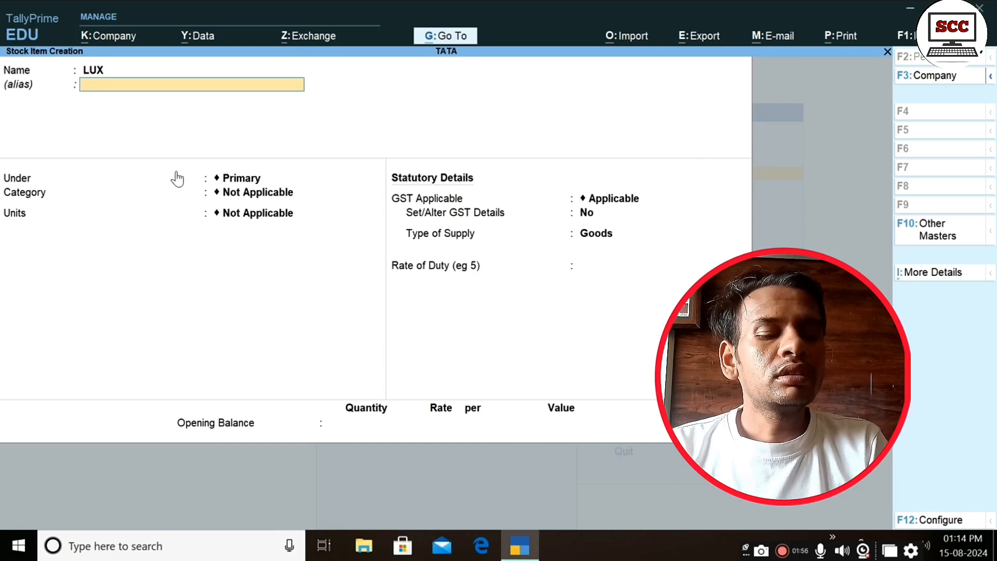
{"action": "key", "text": "Return"}
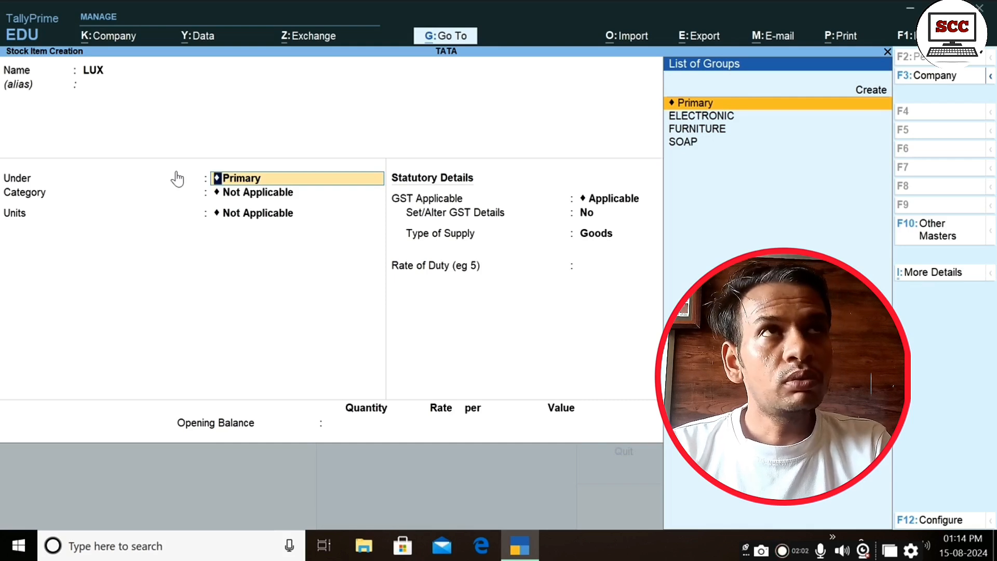
- Place the LUX item under the SOAP stock group and assign it the GRADE A category
{"action": "key", "text": "Down"}
{"action": "key", "text": "Down"}
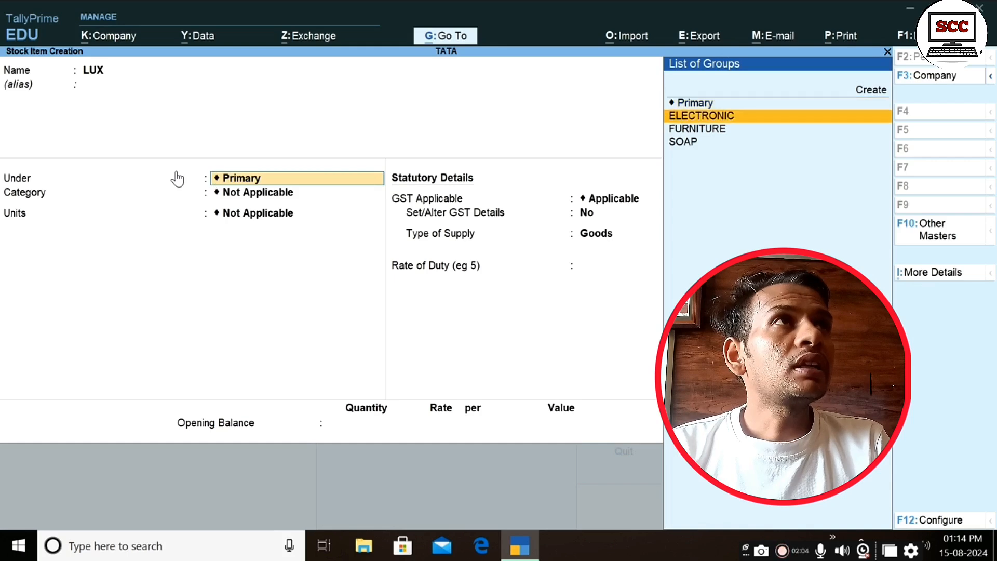
{"action": "key", "text": "Down"}
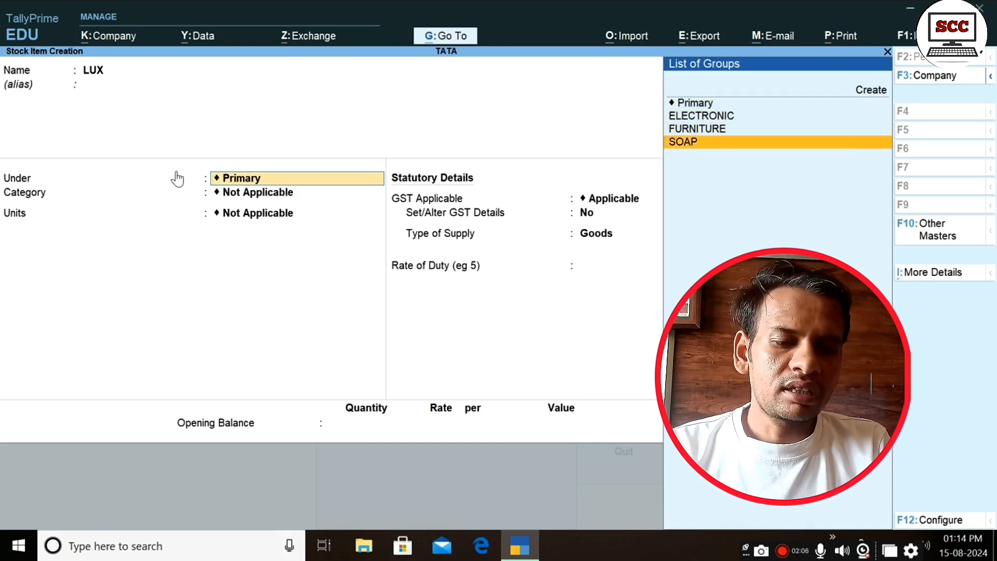
{"action": "key", "text": "Return"}
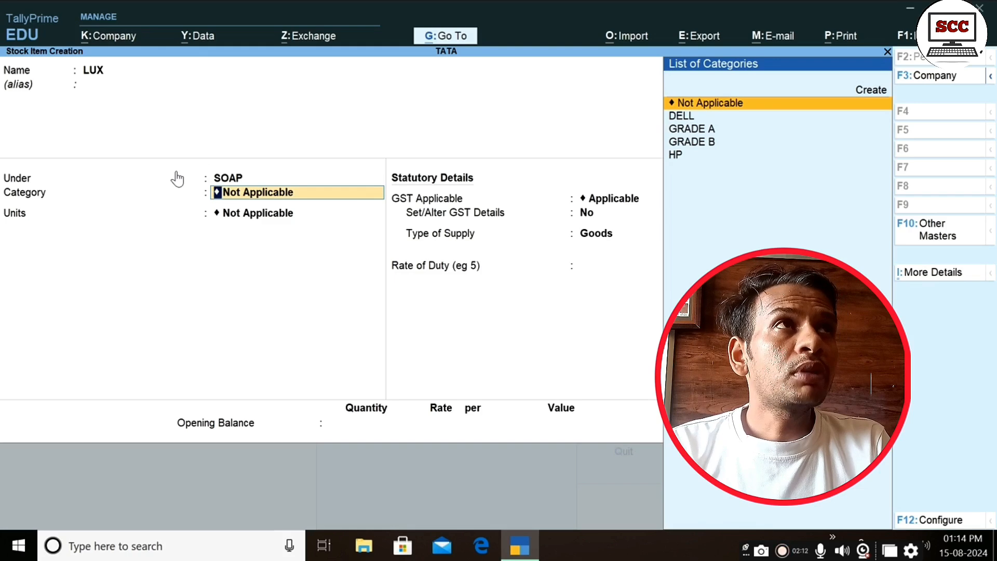
{"action": "key", "text": "Down"}
{"action": "key", "text": "Down"}
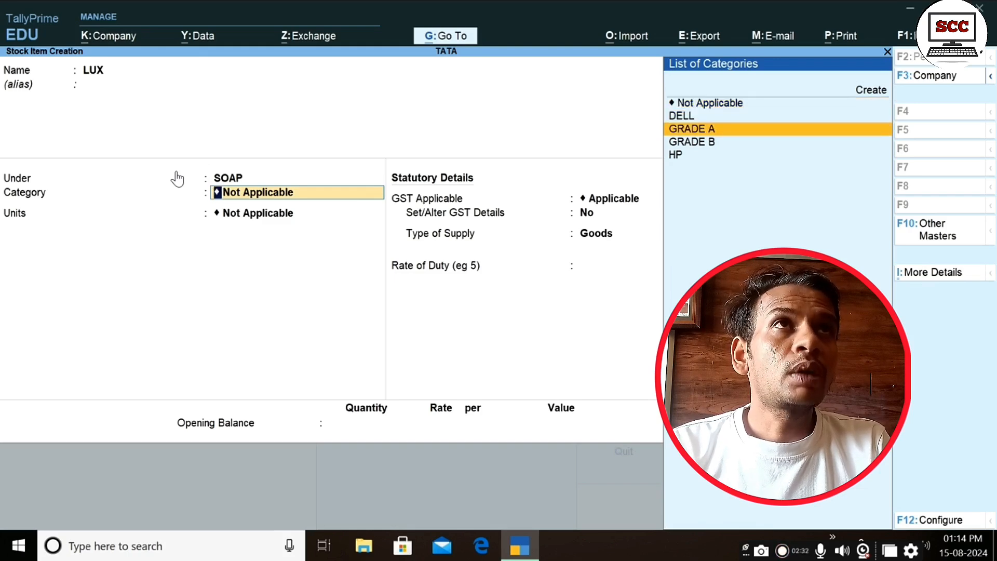
{"action": "key", "text": "Return"}
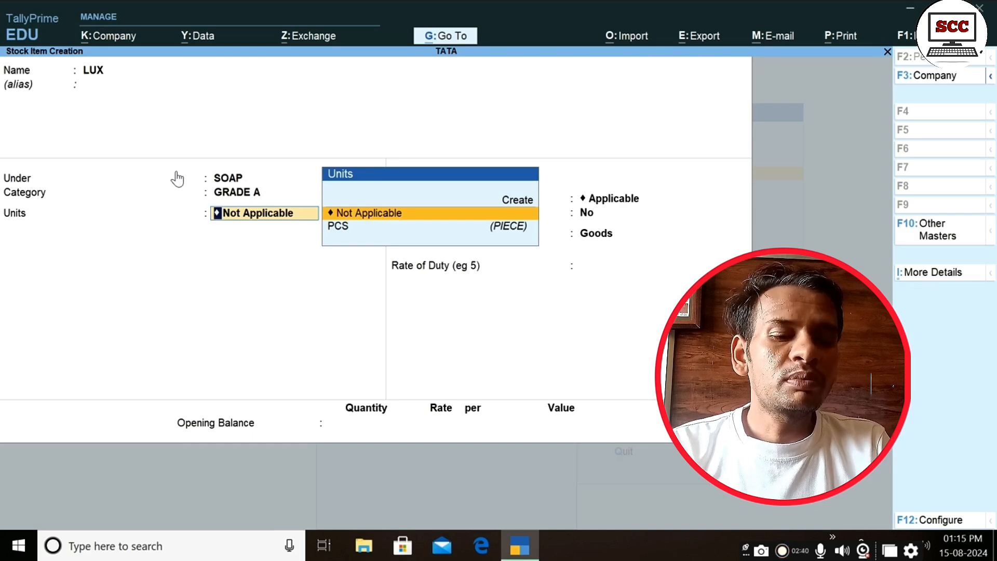
- Set the LUX item's unit to PCS, with no alternate unit and no components (BOM)
{"action": "key", "text": "Down"}
{"action": "key", "text": "Return"}
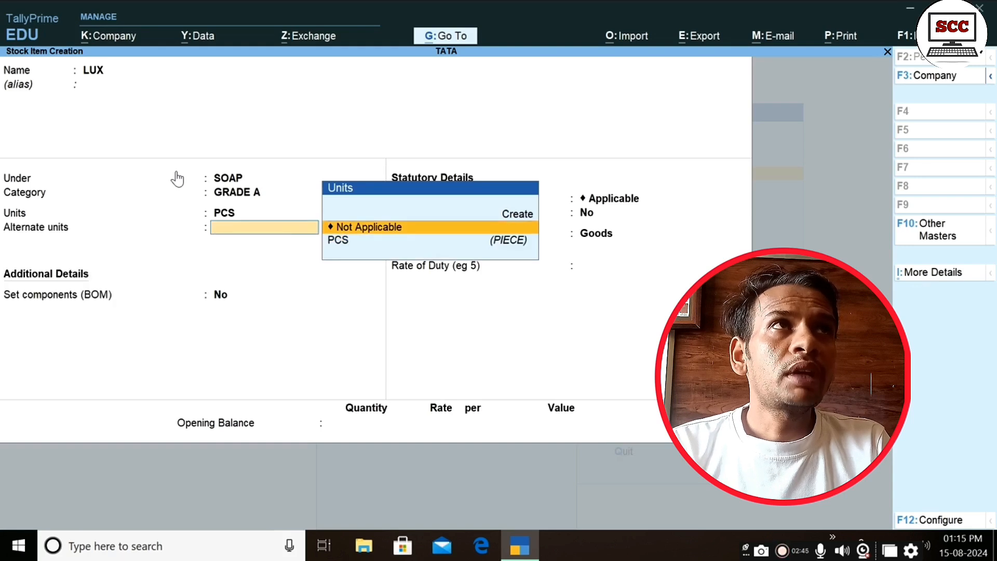
{"action": "key", "text": "Return"}
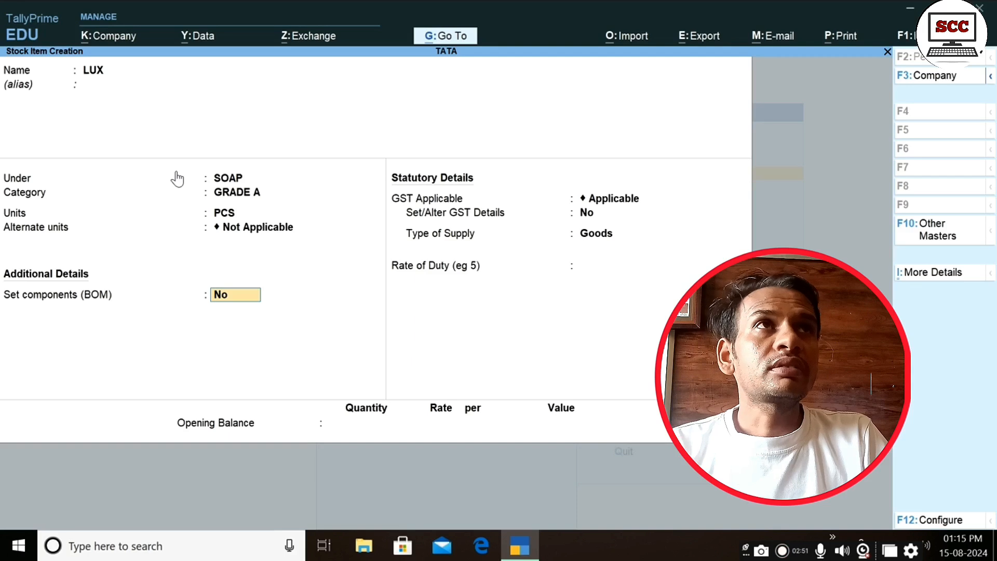
{"action": "key", "text": "Return"}
- Keep GST applicable for LUX without altering GST details, with Goods as the type of supply and a duty rate of 0
{"action": "key", "text": "Return"}
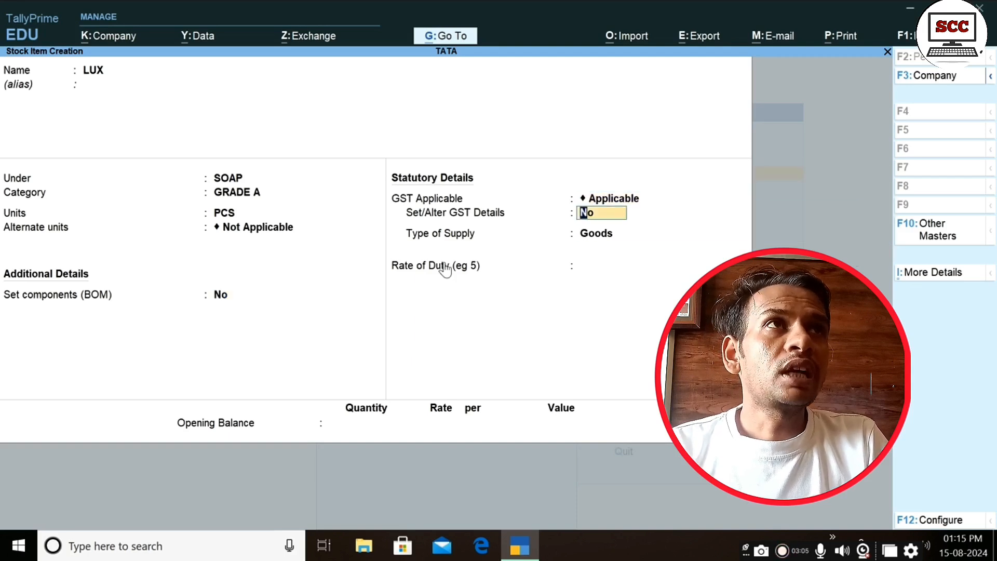
{"action": "key", "text": "Return"}
{"action": "key", "text": "Return"}
{"action": "key", "text": "Return"}
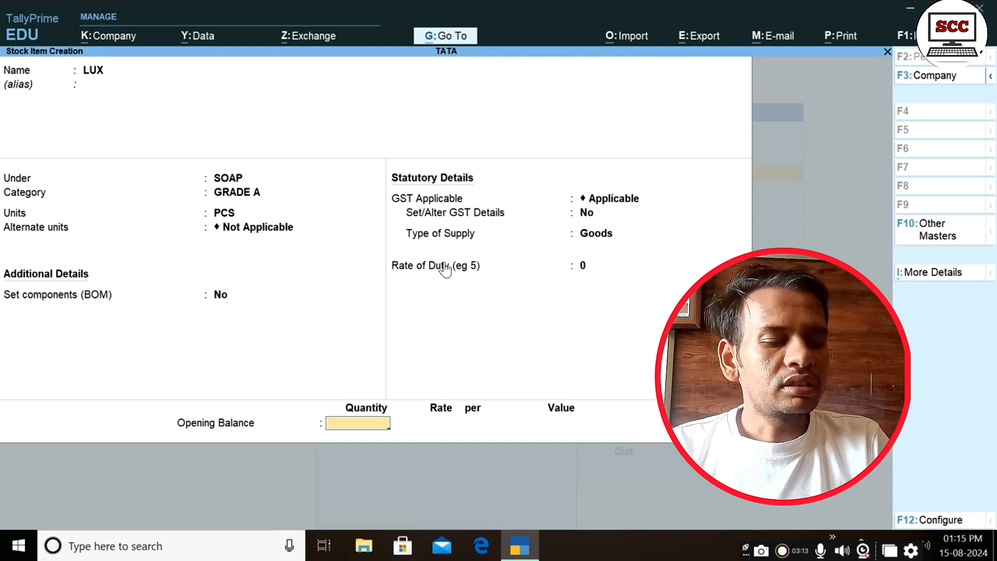
- Give LUX an opening balance of 100 PCS and allocate 50 PCS of it to the BOAKRO godown at a rate of 20
{"action": "type", "text": "100"}
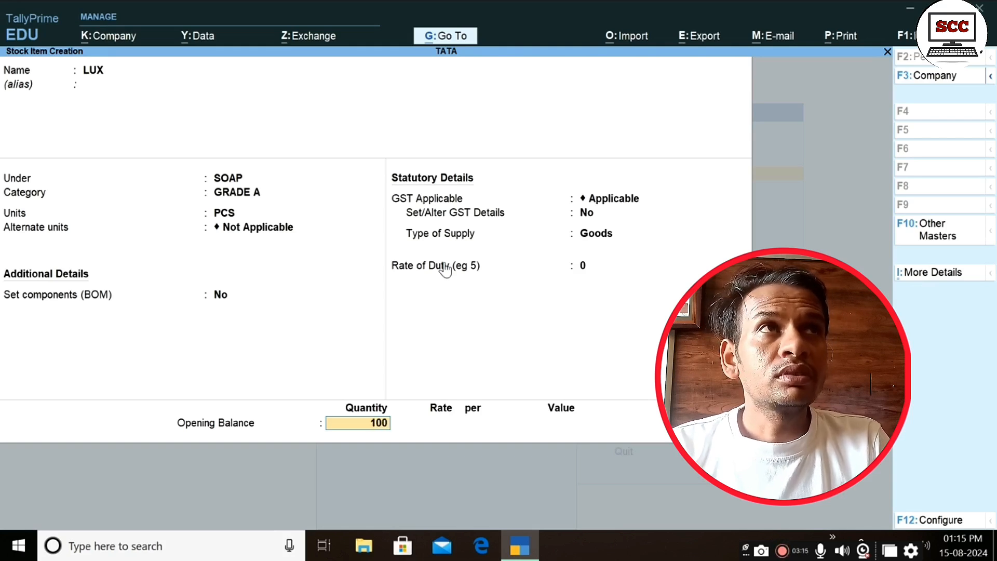
{"action": "key", "text": "Return"}
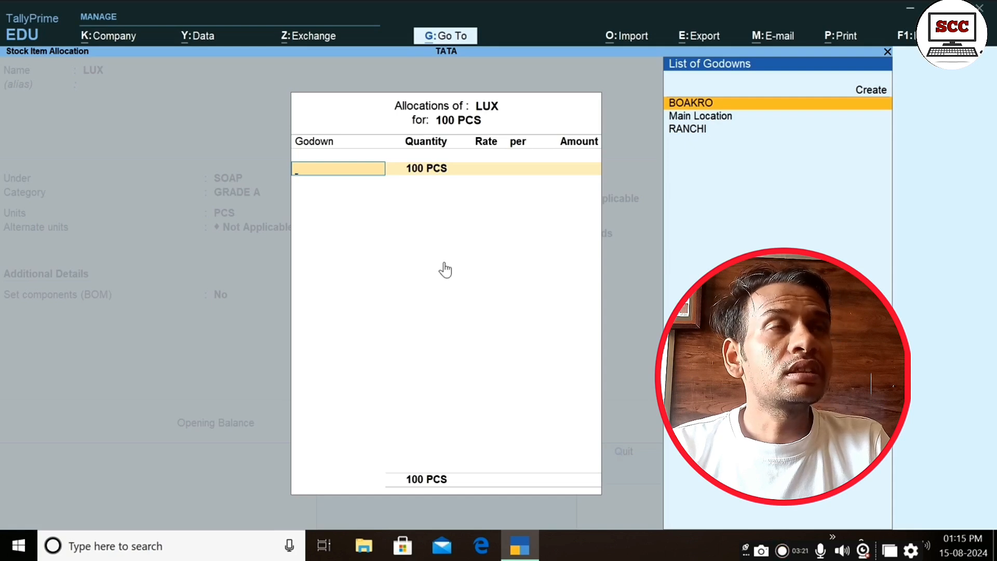
{"action": "key", "text": "Return"}
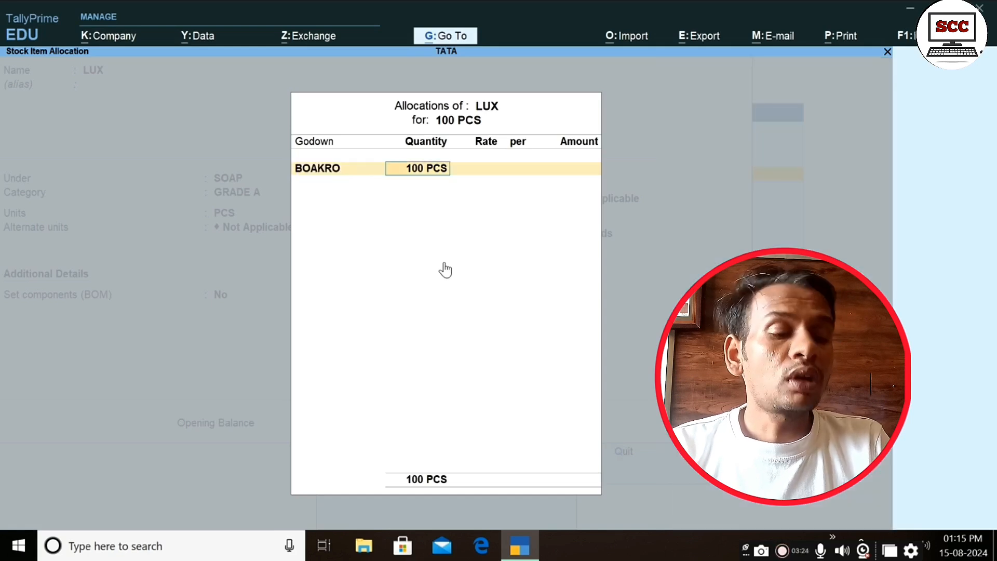
{"action": "type", "text": "50"}
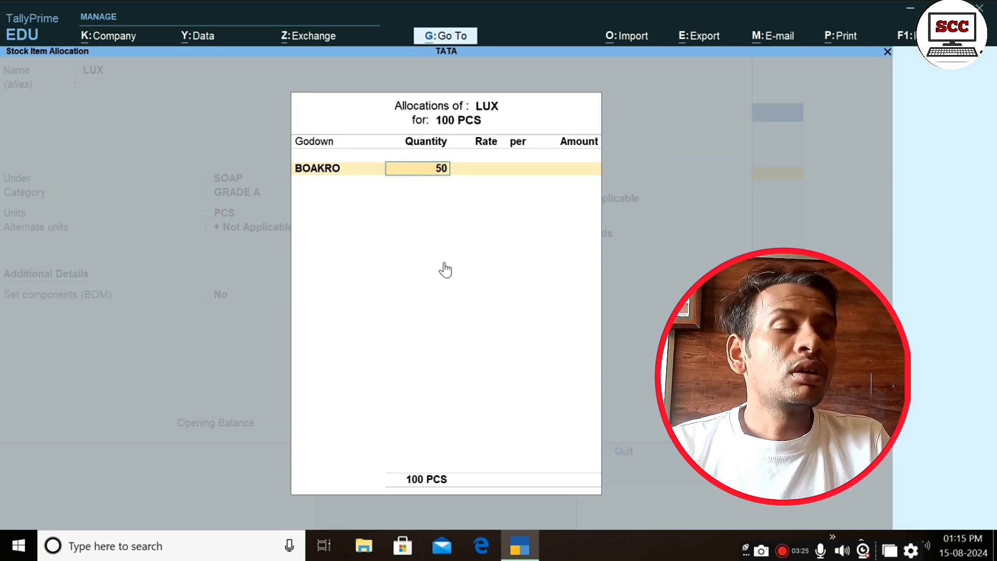
{"action": "key", "text": "Return"}
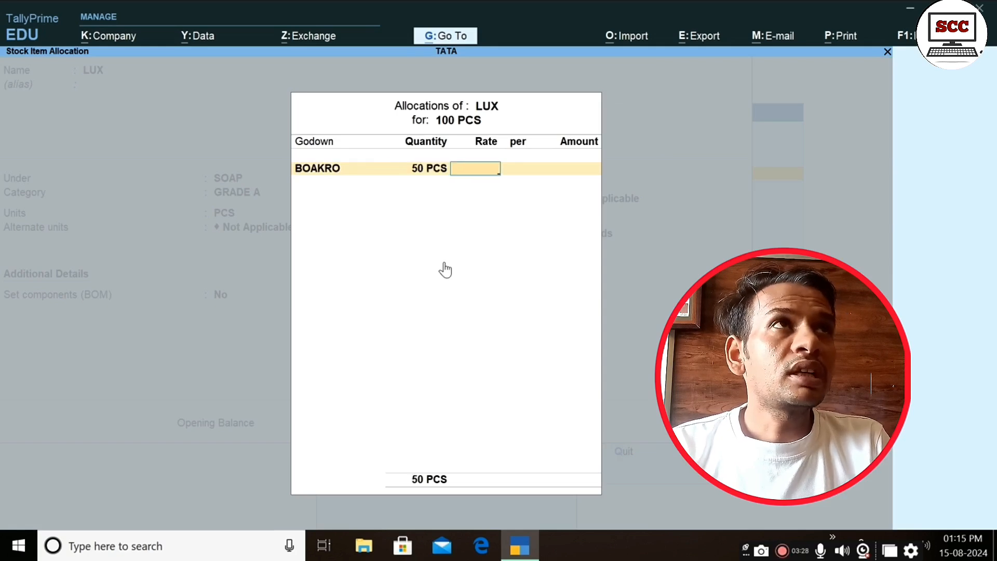
{"action": "type", "text": "20"}
{"action": "key", "text": "Return"}
{"action": "key", "text": "Return"}
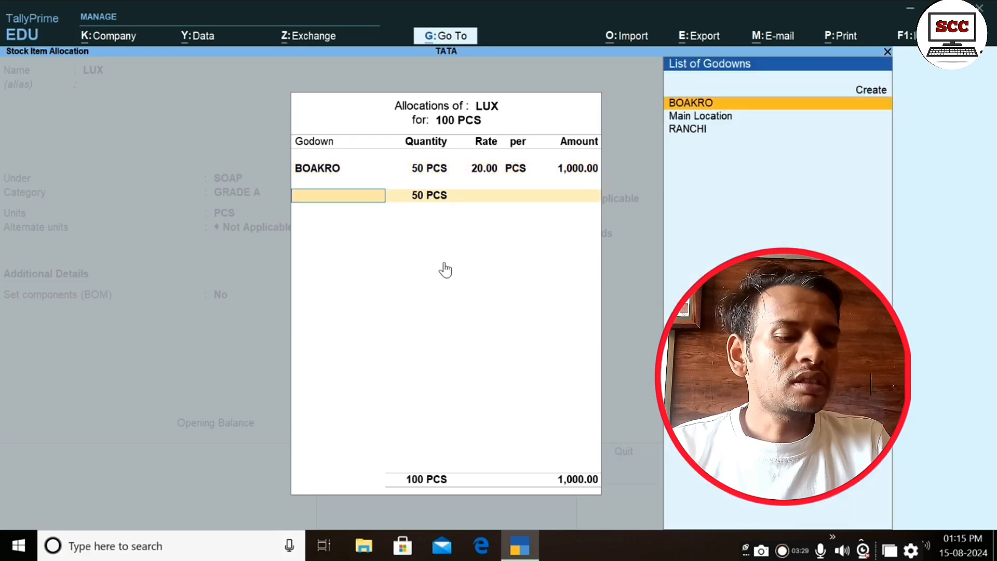
- Allocate the remaining 50 PCS of LUX to the RANCHI godown at a rate of 20 and save the item
{"action": "key", "text": "Down"}
{"action": "key", "text": "Down"}
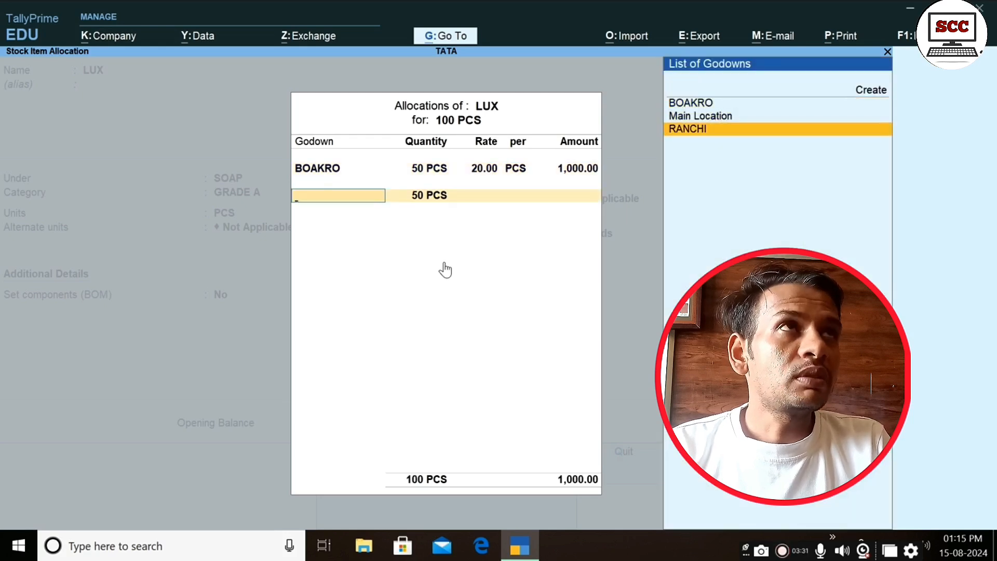
{"action": "key", "text": "Return"}
{"action": "key", "text": "Return"}
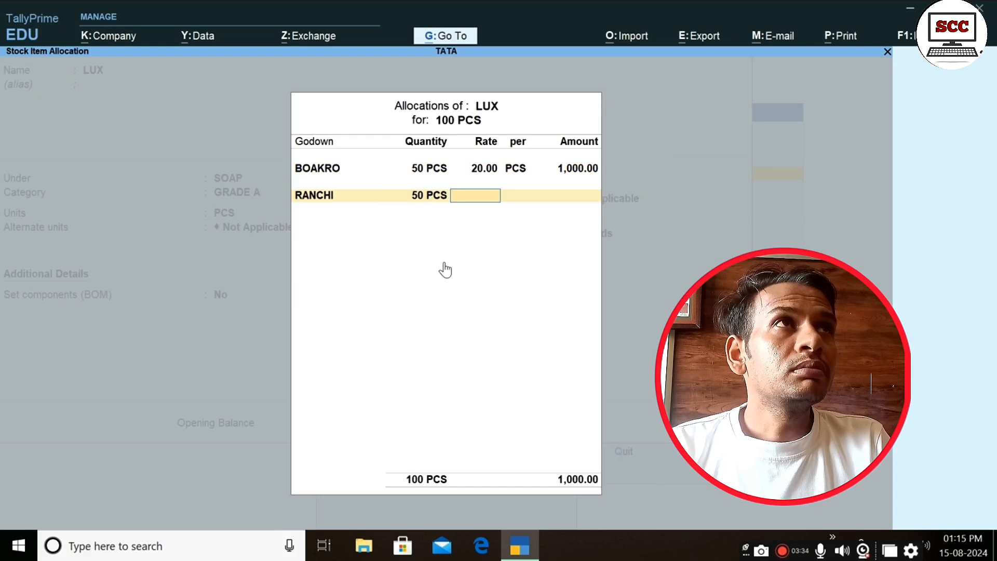
{"action": "type", "text": "20"}
{"action": "key", "text": "Return"}
{"action": "key", "text": "Return"}
{"action": "key", "text": "Return"}
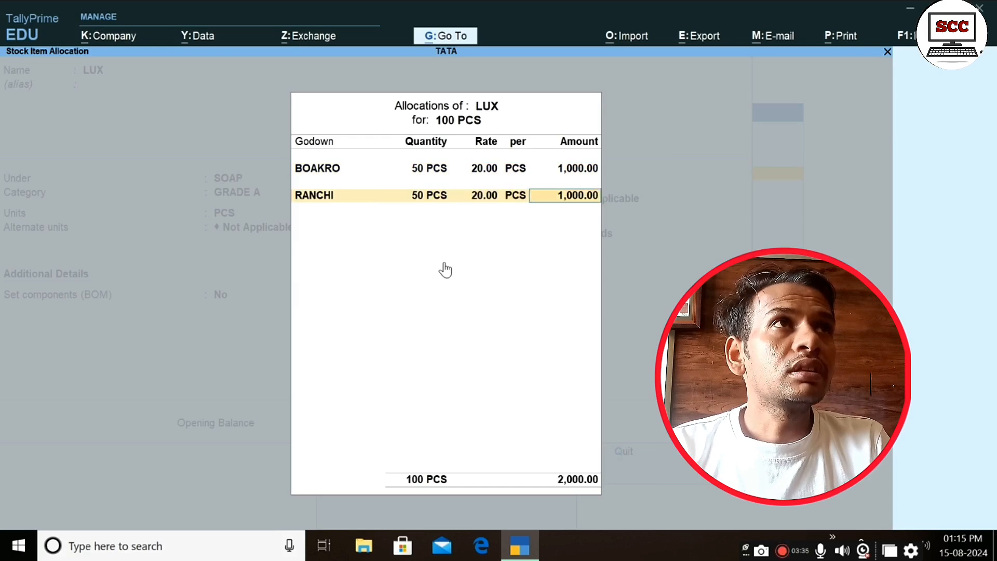
{"action": "key", "text": "Return"}
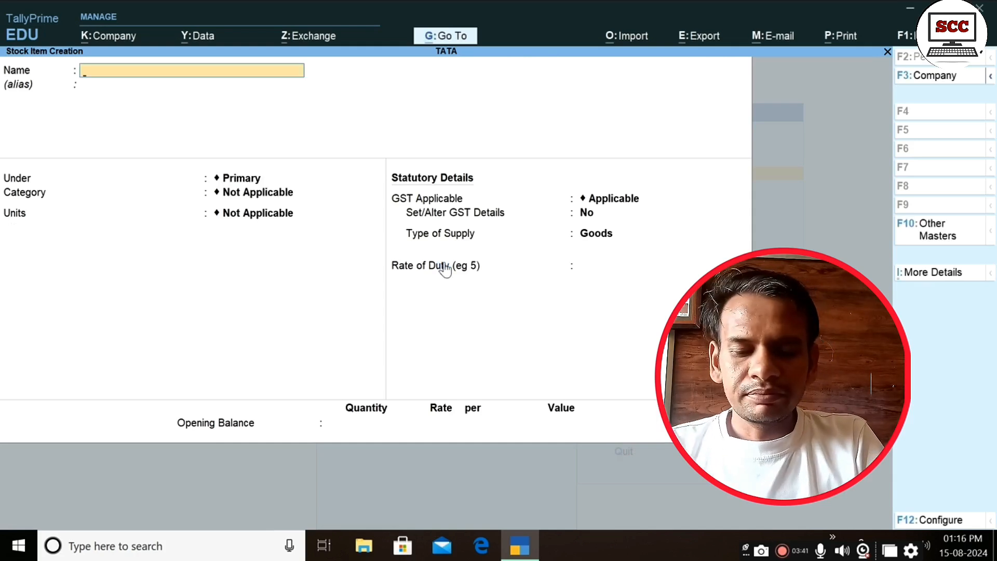
- Start a new stock item named MOUSE without an alias under the ELECTRONIC stock group
{"action": "type", "text": "MOUSE"}
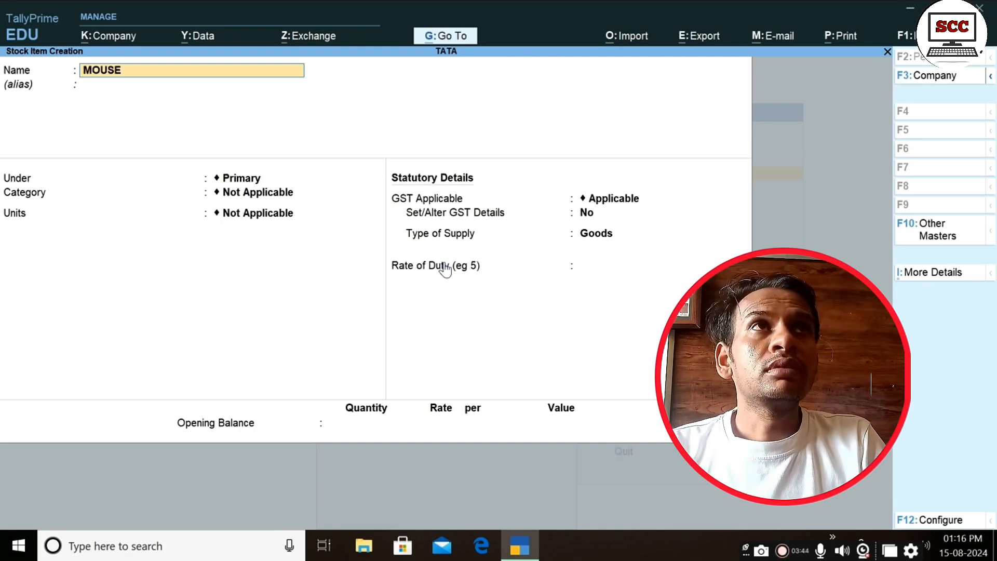
{"action": "key", "text": "Return"}
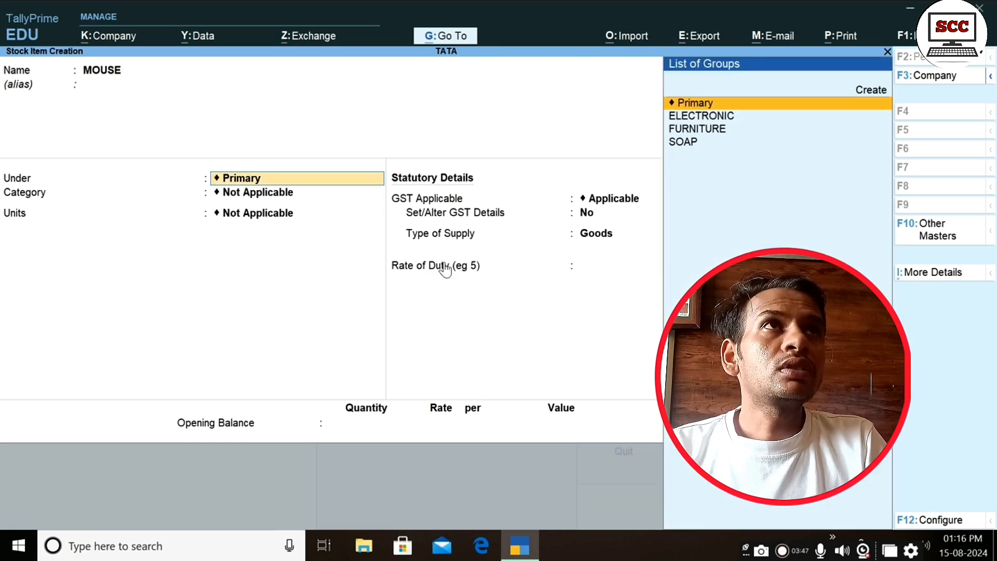
{"action": "key", "text": "Down"}
{"action": "key", "text": "Return"}
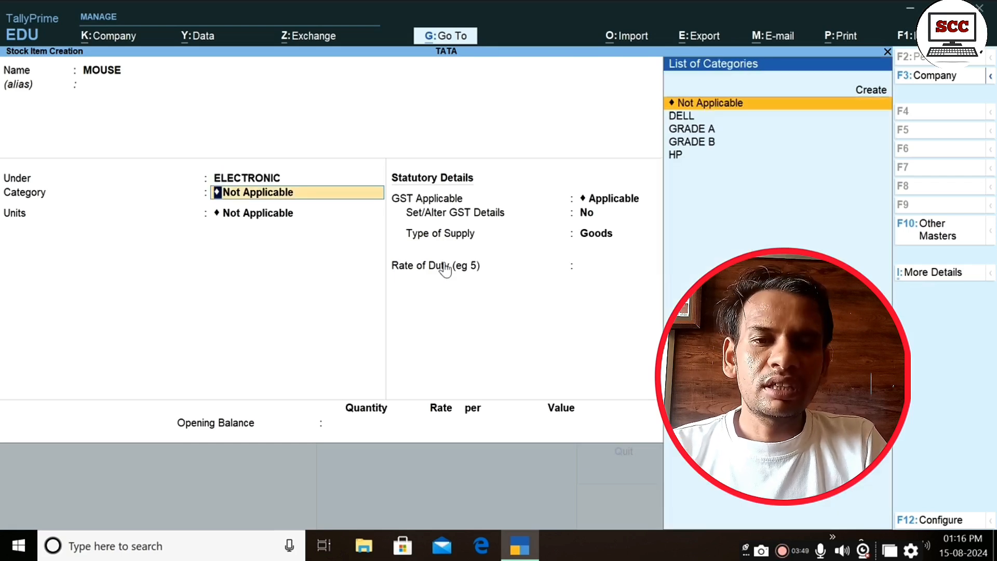
- Assign the DELL category to the MOUSE item
{"action": "key", "text": "Down"}
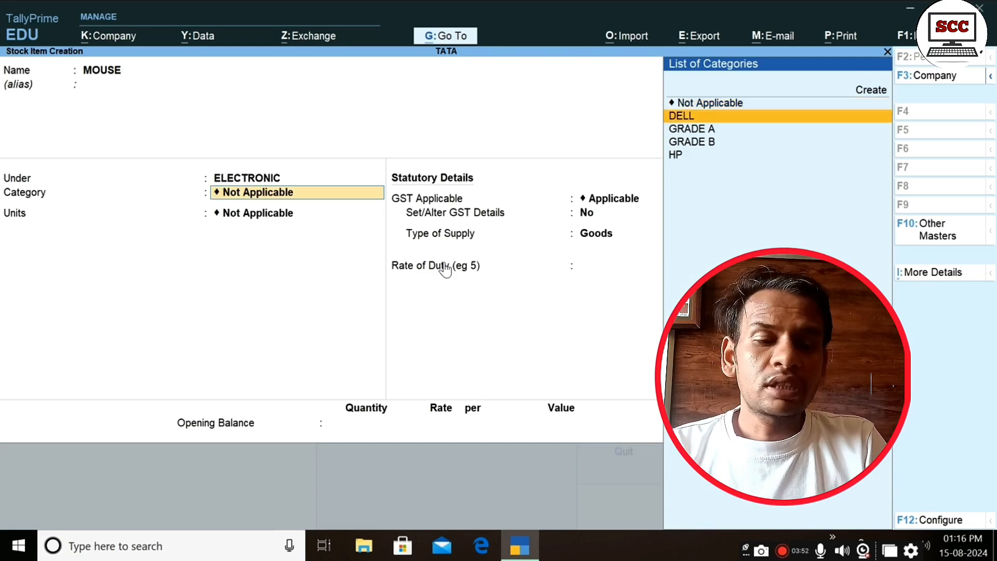
{"action": "key", "text": "Down"}
{"action": "key", "text": "Down"}
{"action": "key", "text": "Down"}
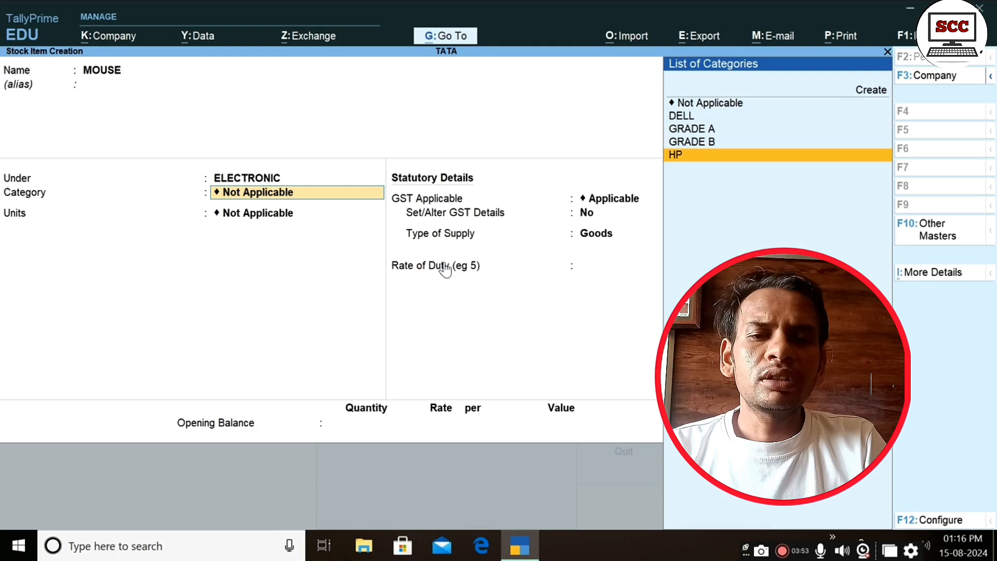
{"action": "key", "text": "Up"}
{"action": "key", "text": "Up"}
{"action": "key", "text": "Up"}
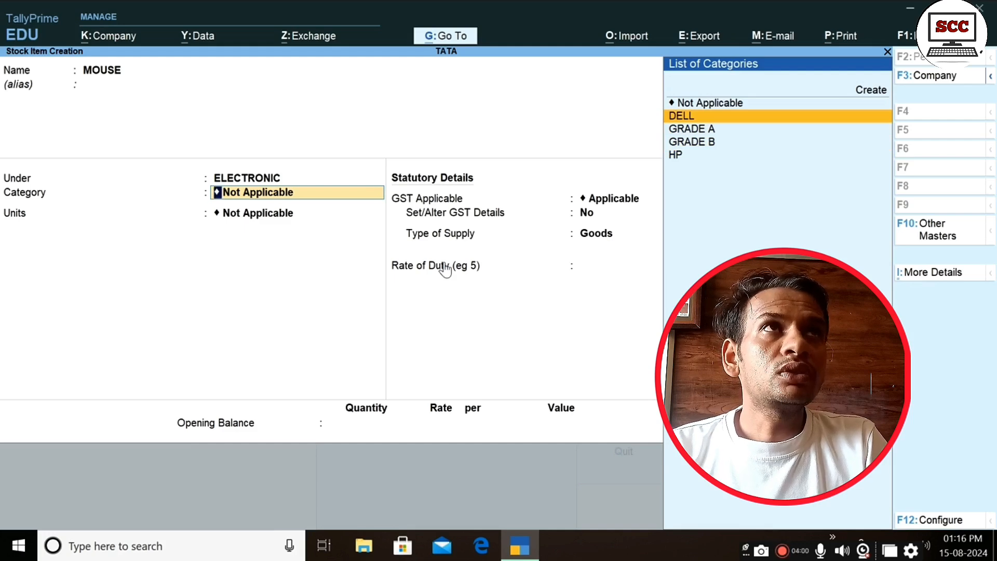
{"action": "key", "text": "Return"}
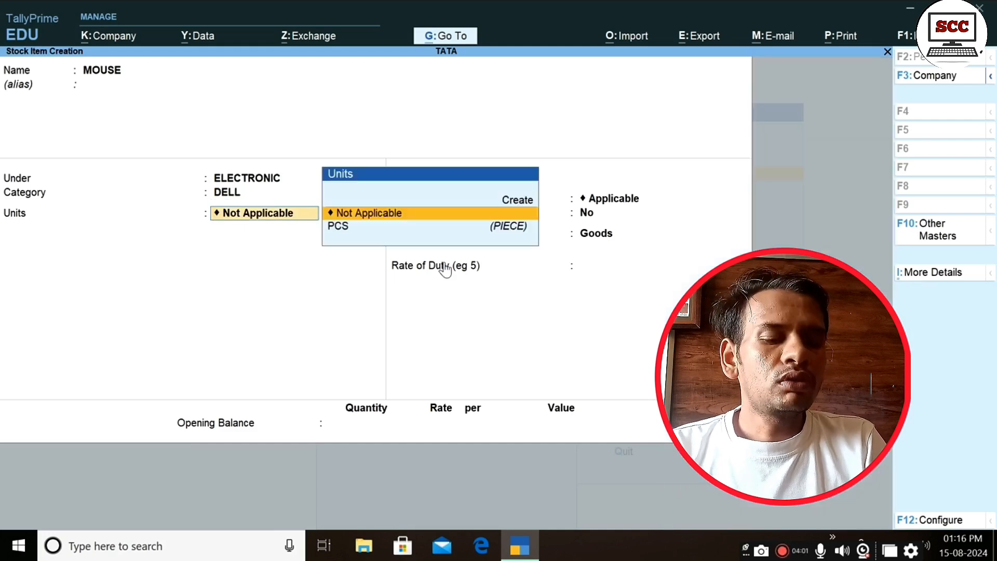
- Set the MOUSE item's unit to PCS with no alternate unit, and keep the default BOM and GST settings
{"action": "key", "text": "Down"}
{"action": "key", "text": "Return"}
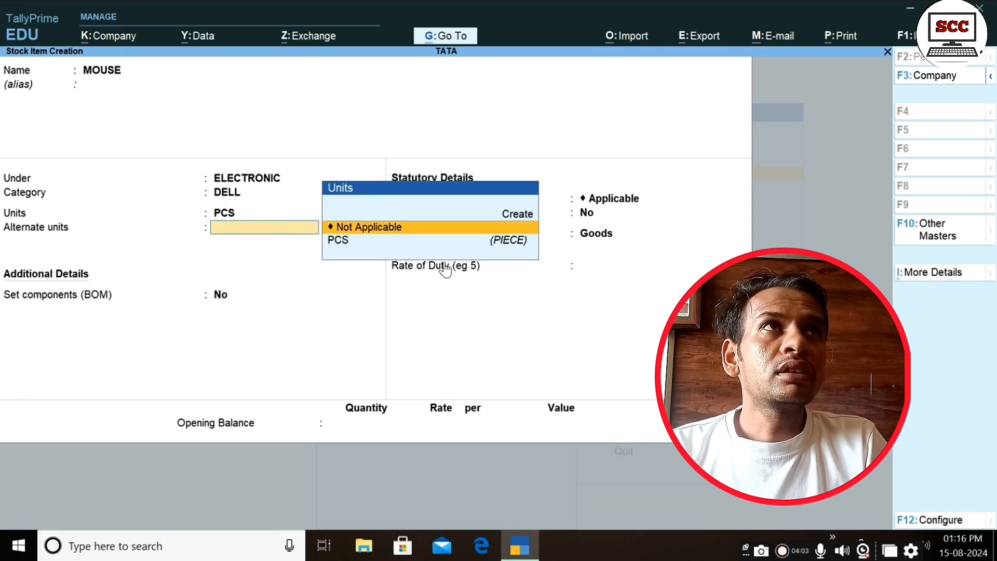
{"action": "key", "text": "Return"}
{"action": "key", "text": "Return"}
{"action": "key", "text": "Return"}
{"action": "key", "text": "Return"}
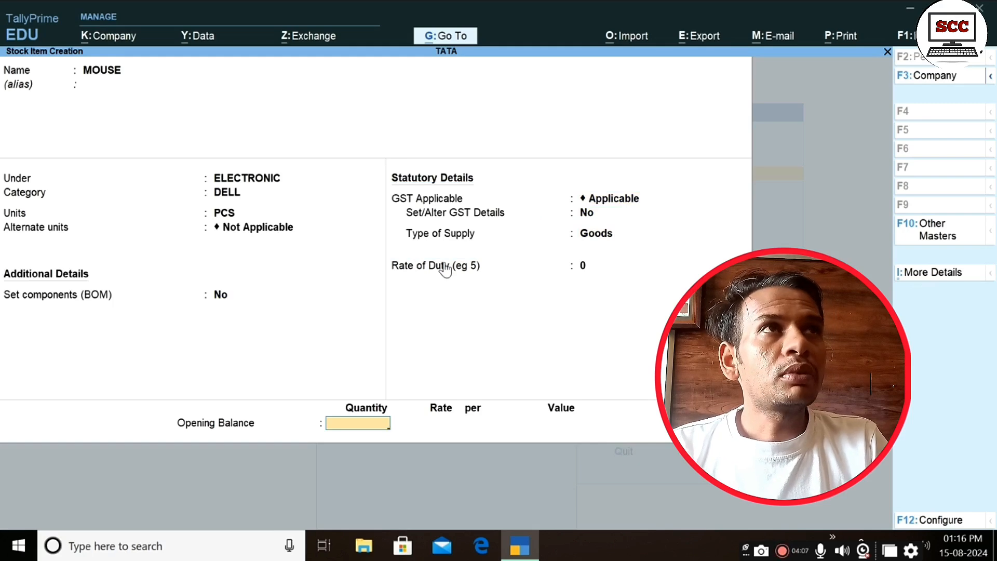
- Give MOUSE an opening balance of 200 PCS, all in the BOAKRO godown at a rate of 500, and save the item
{"action": "type", "text": "200"}
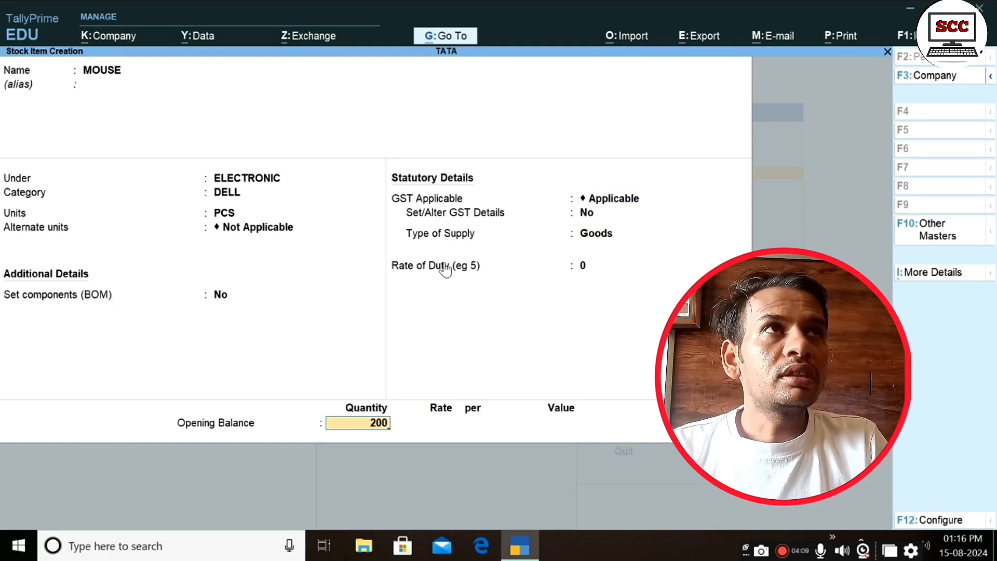
{"action": "key", "text": "Return"}
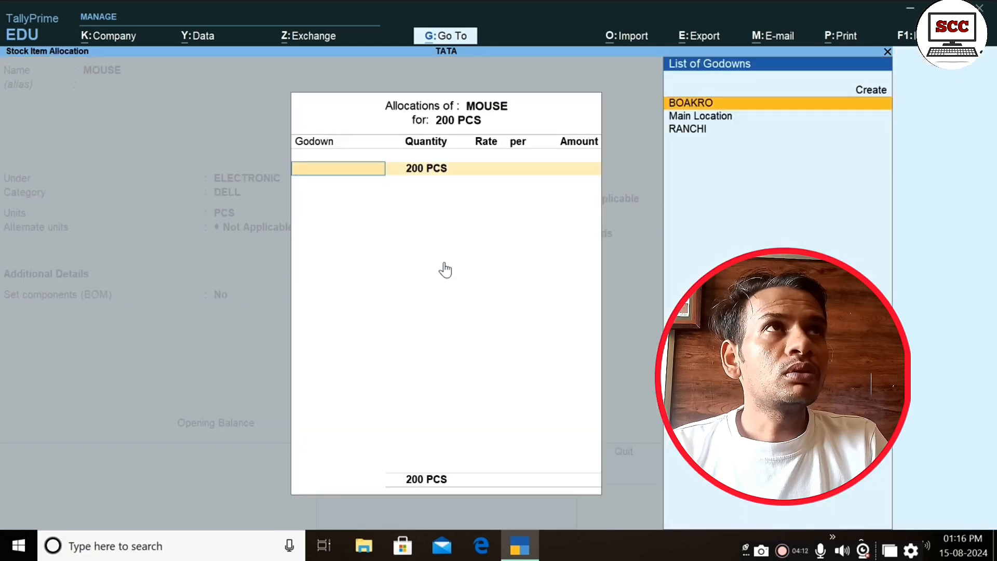
{"action": "key", "text": "Return"}
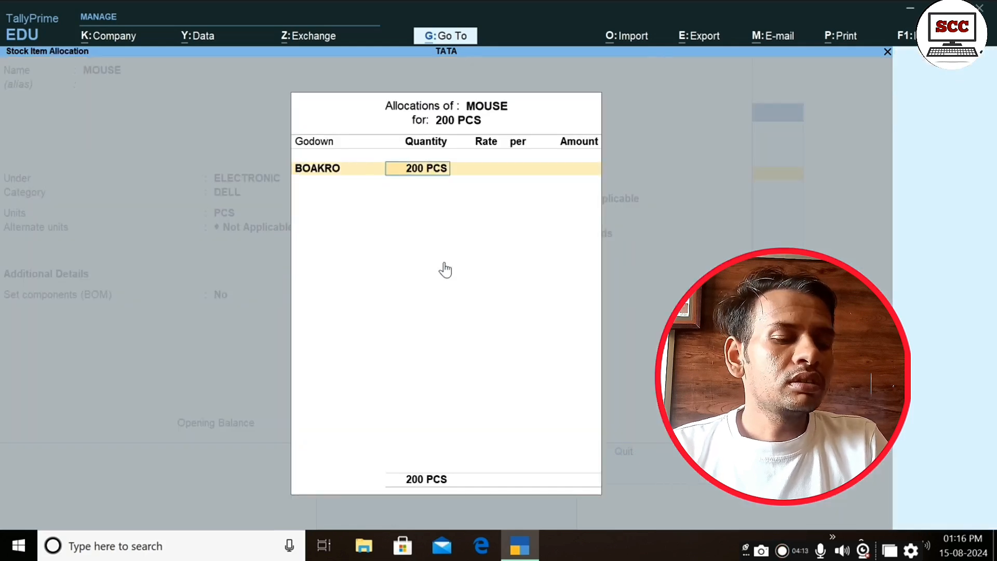
{"action": "key", "text": "Return"}
{"action": "type", "text": "500"}
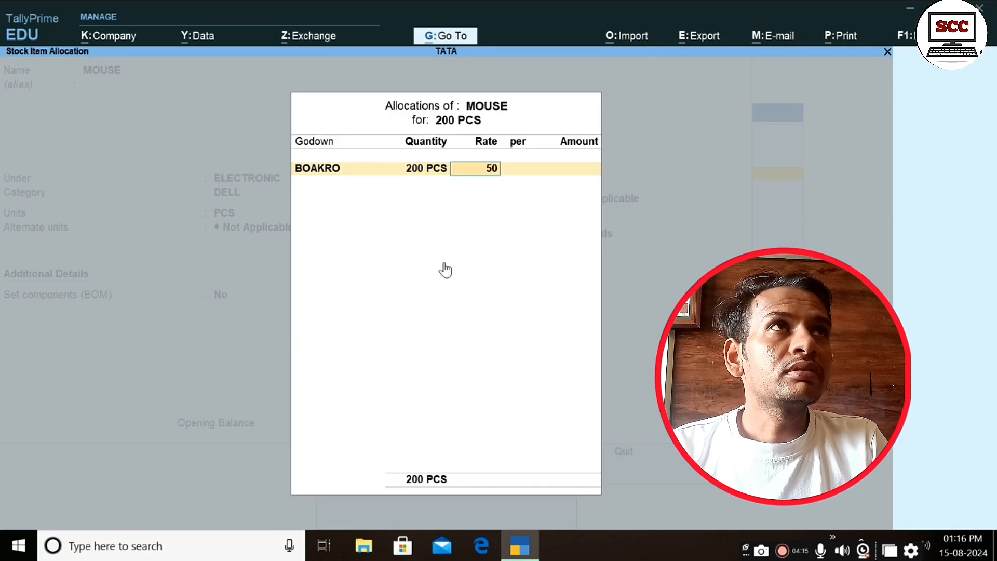
{"action": "key", "text": "Return"}
{"action": "key", "text": "Return"}
{"action": "key", "text": "Return"}
{"action": "key", "text": "Return"}
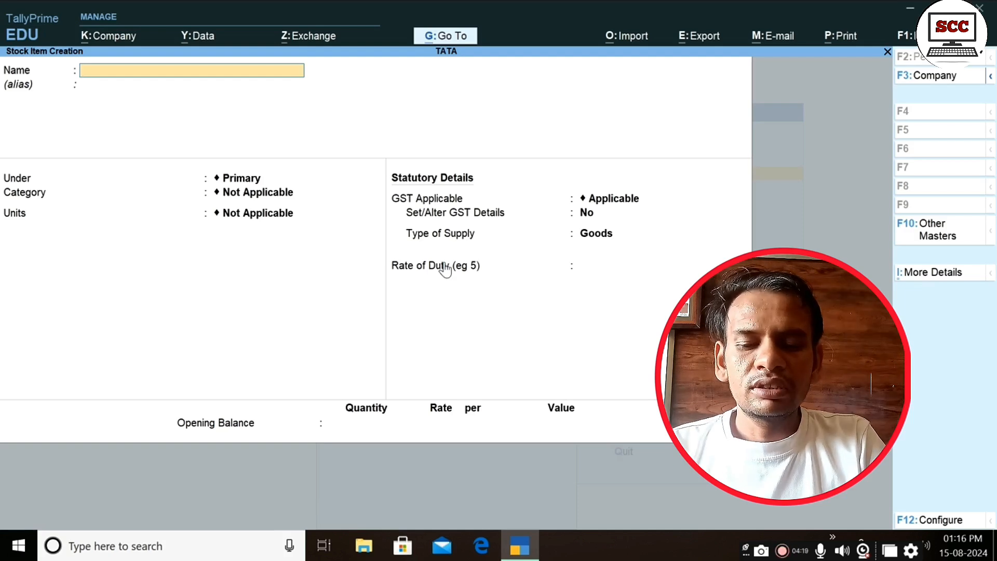
- Start a new stock item named CHAIR without an alias
{"action": "type", "text": "CHAIR"}
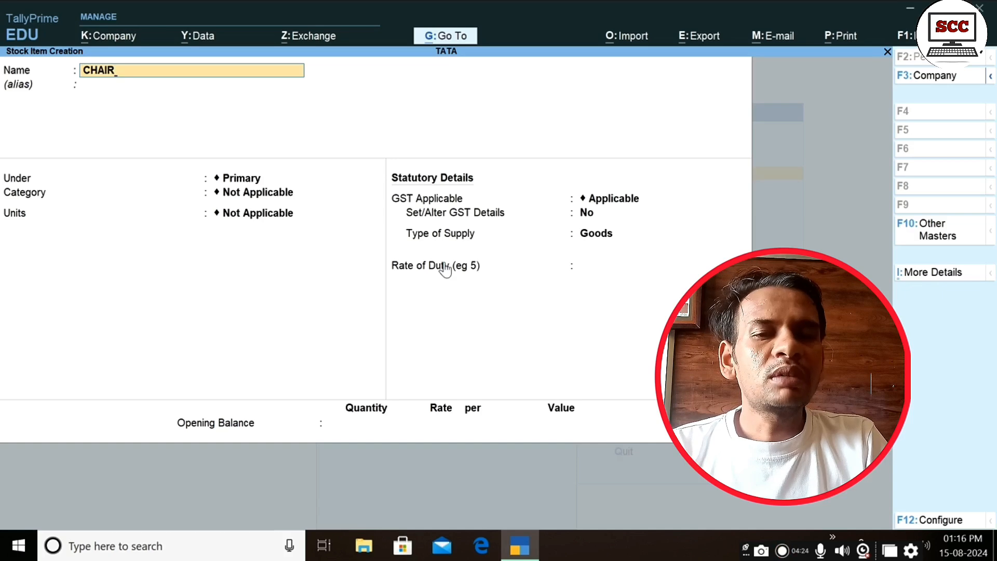
{"action": "key", "text": "Return"}
{"action": "key", "text": "Return"}
{"action": "key", "text": "Return"}
{"action": "key", "text": "BackSpace"}
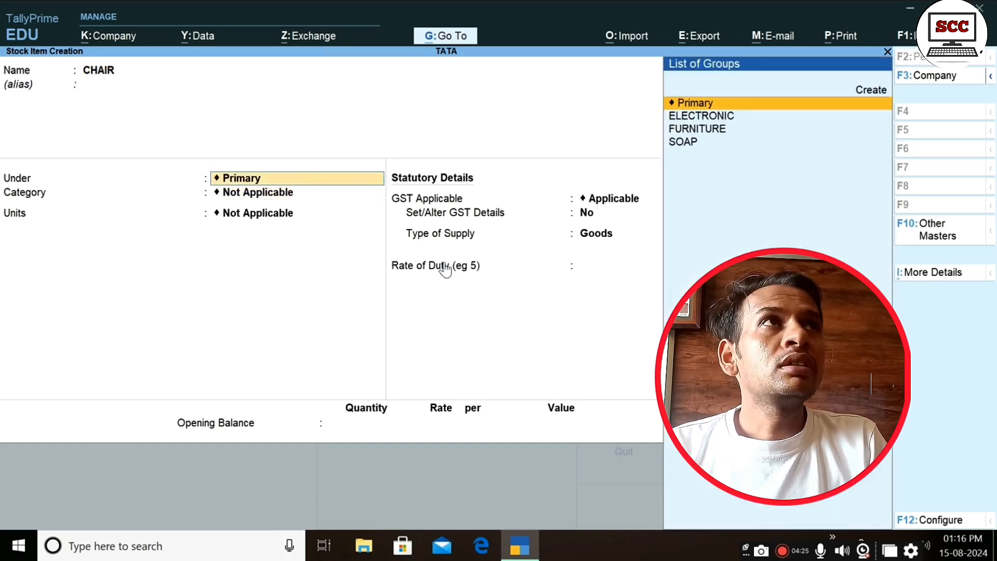
- Place the CHAIR item under the FURNITURE stock group and assign it the GRADE A category
{"action": "key", "text": "Down"}
{"action": "key", "text": "Down"}
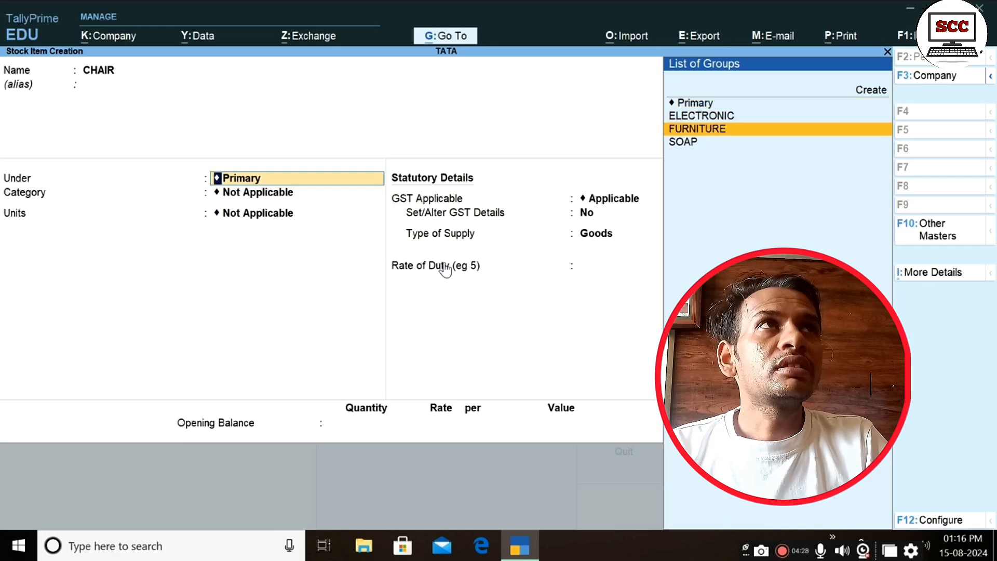
{"action": "key", "text": "Return"}
{"action": "key", "text": "Down"}
{"action": "key", "text": "Down"}
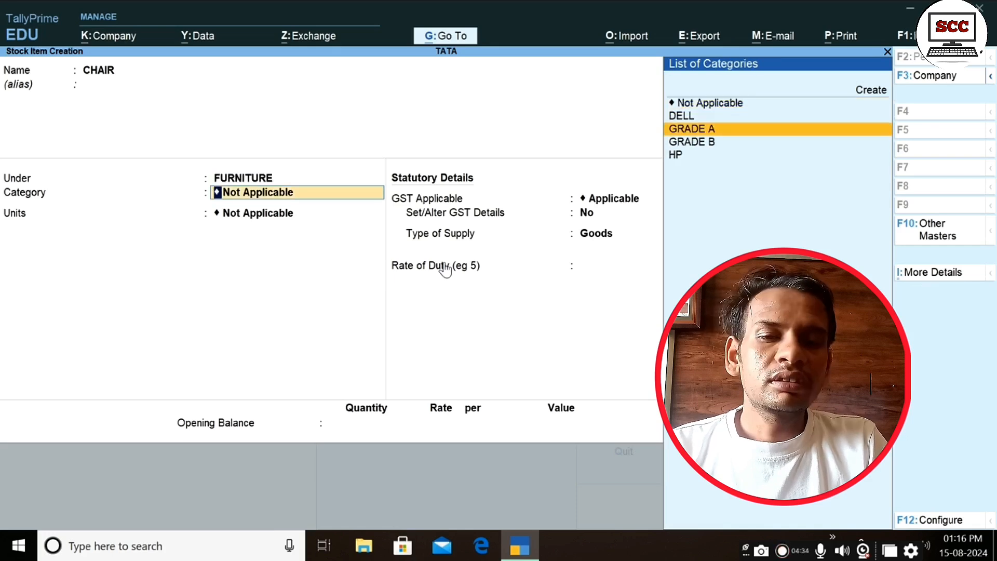
{"action": "key", "text": "Return"}
- Set the CHAIR item's unit to PCS with no alternate unit, keeping the default BOM and GST settings and a duty rate of 0
{"action": "key", "text": "Down"}
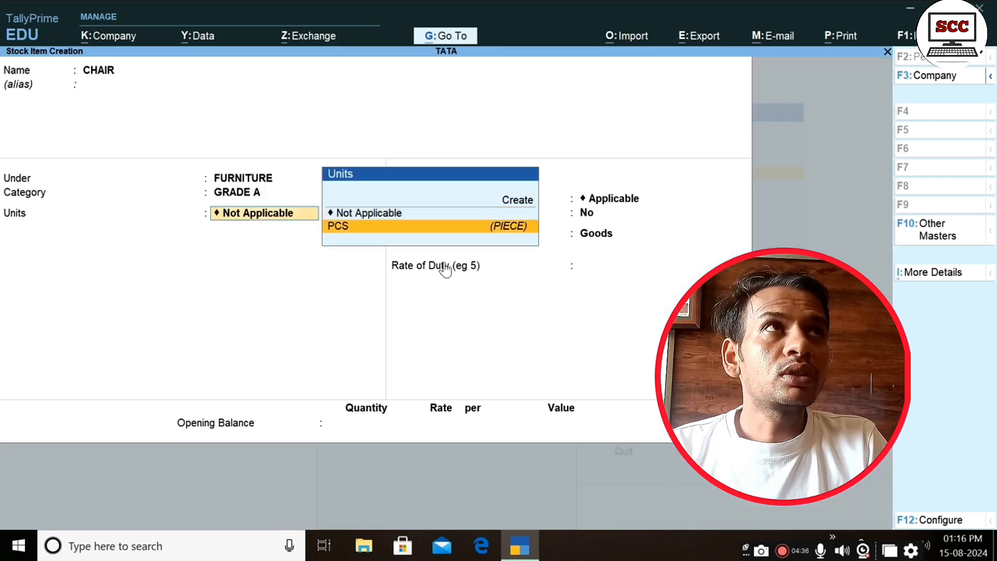
{"action": "key", "text": "Return"}
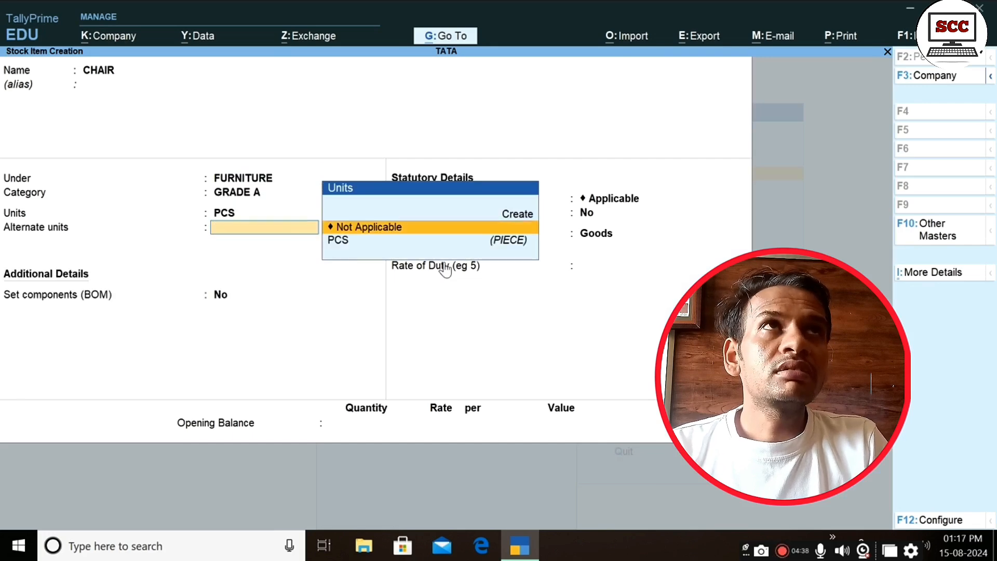
{"action": "key", "text": "Return"}
{"action": "key", "text": "Return"}
{"action": "key", "text": "Return"}
{"action": "key", "text": "Return"}
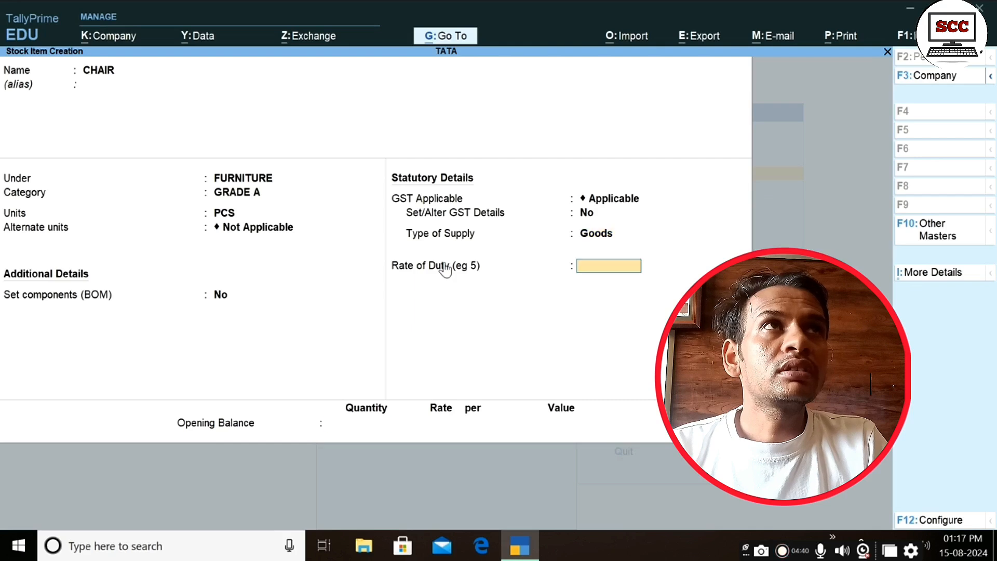
{"action": "key", "text": "Return"}
- Give CHAIR an opening balance of 1,000 PCS, all in the RANCHI godown at a rate of 500, and save the item
{"action": "type", "text": "10000"}
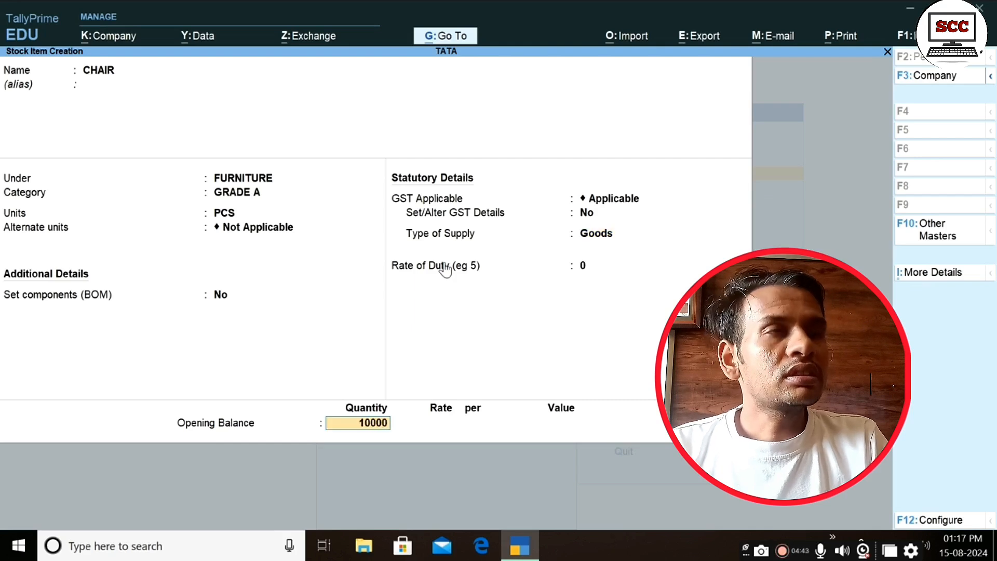
{"action": "key", "text": "BackSpace"}
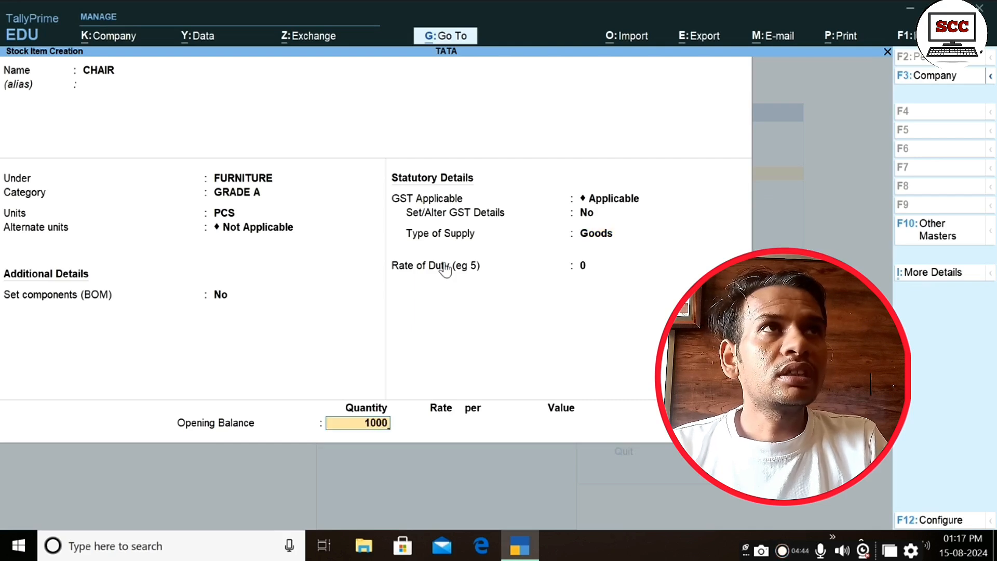
{"action": "key", "text": "Return"}
{"action": "key", "text": "Down"}
{"action": "key", "text": "Down"}
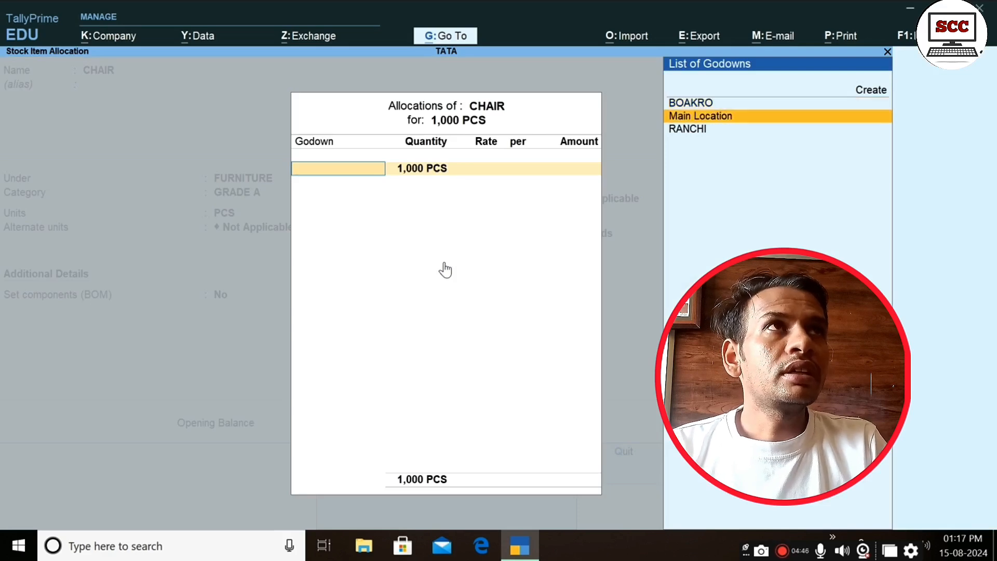
{"action": "key", "text": "Return"}
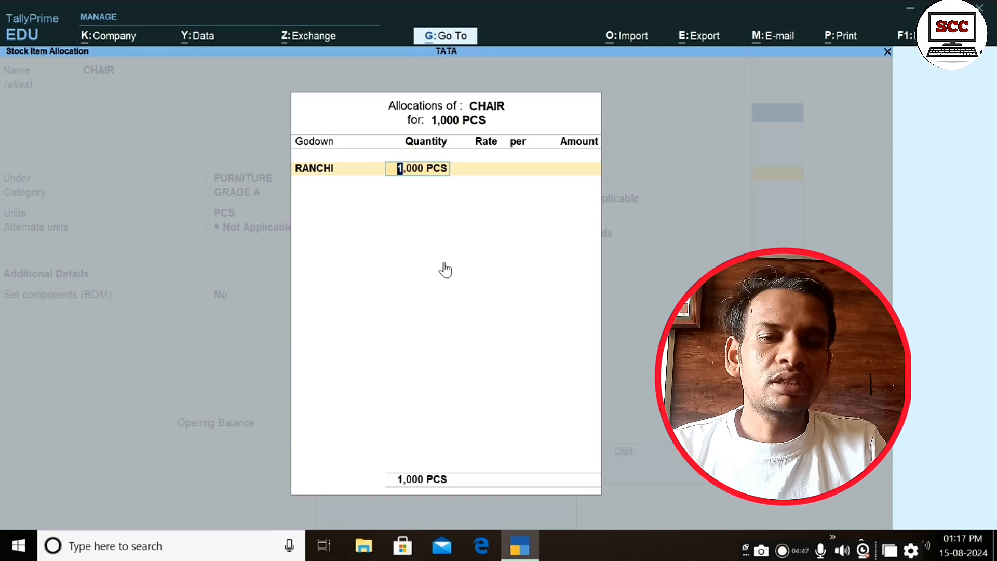
{"action": "key", "text": "Return"}
{"action": "type", "text": "500"}
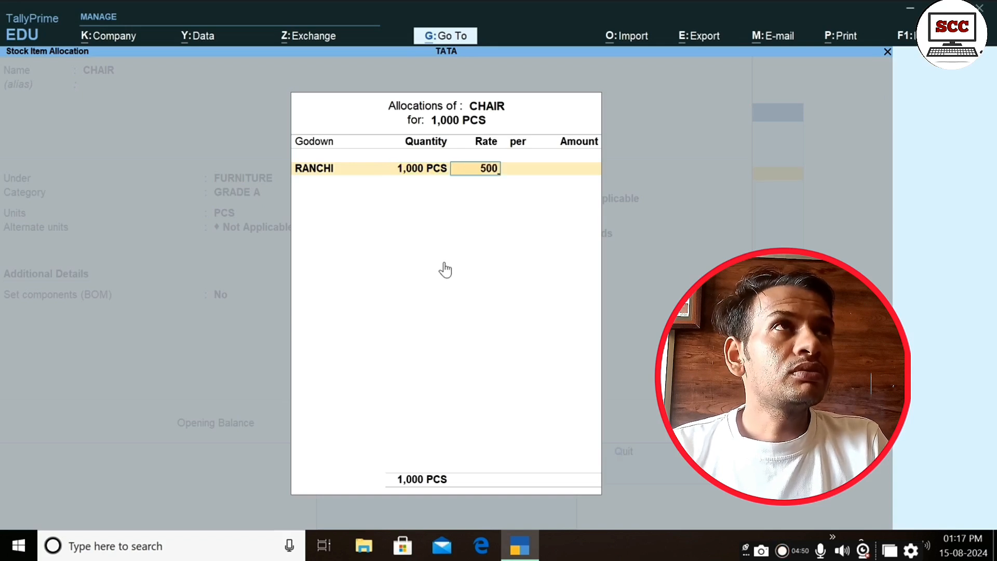
{"action": "key", "text": "Return"}
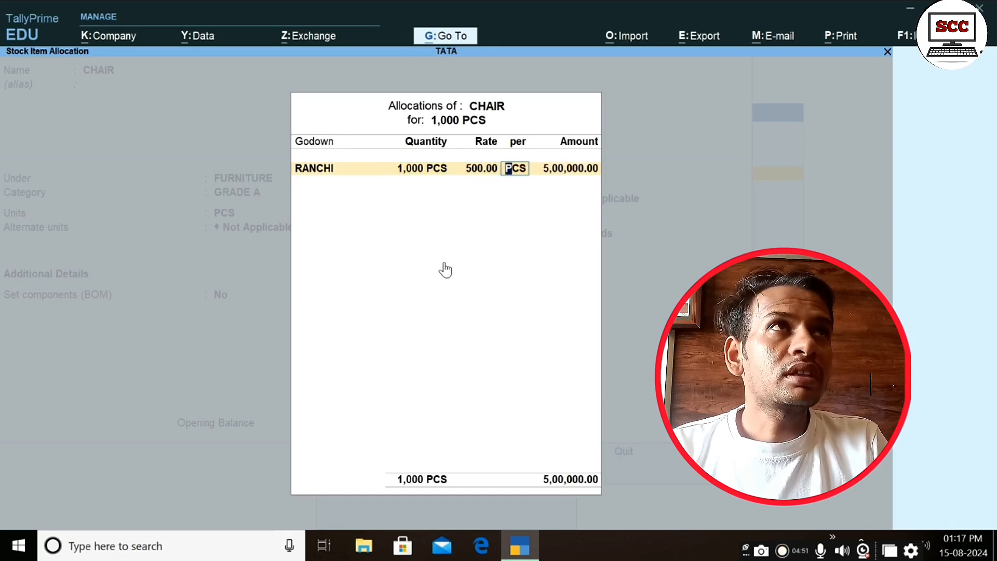
{"action": "key", "text": "Return"}
{"action": "key", "text": "Return"}
{"action": "key", "text": "ctrl+a"}
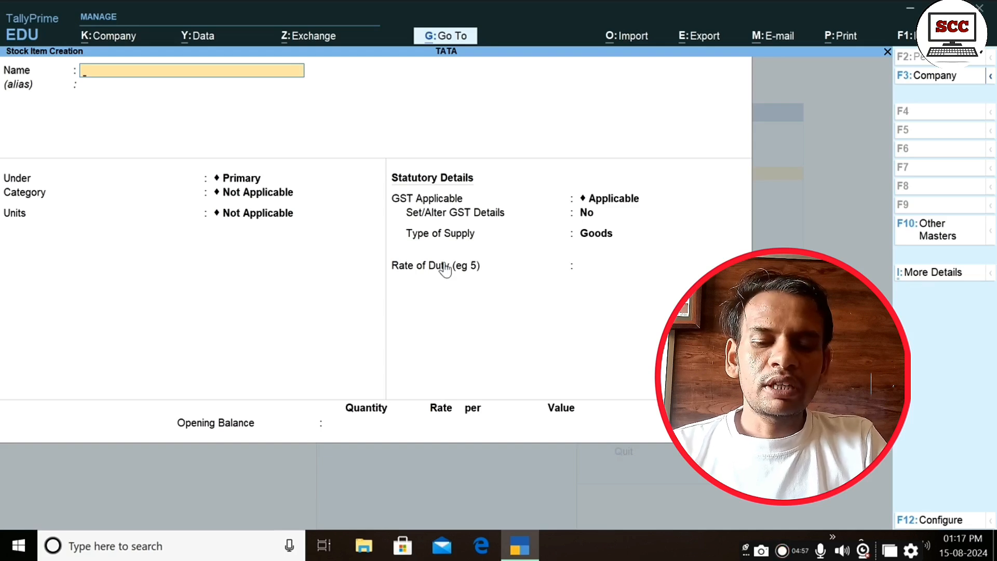
- Start stock item TABLE without an alias under the FURNITURE group, with category GRADE B, unit PCS, duty rate 0 and opening quantity 200
{"action": "type", "text": "TABLE"}
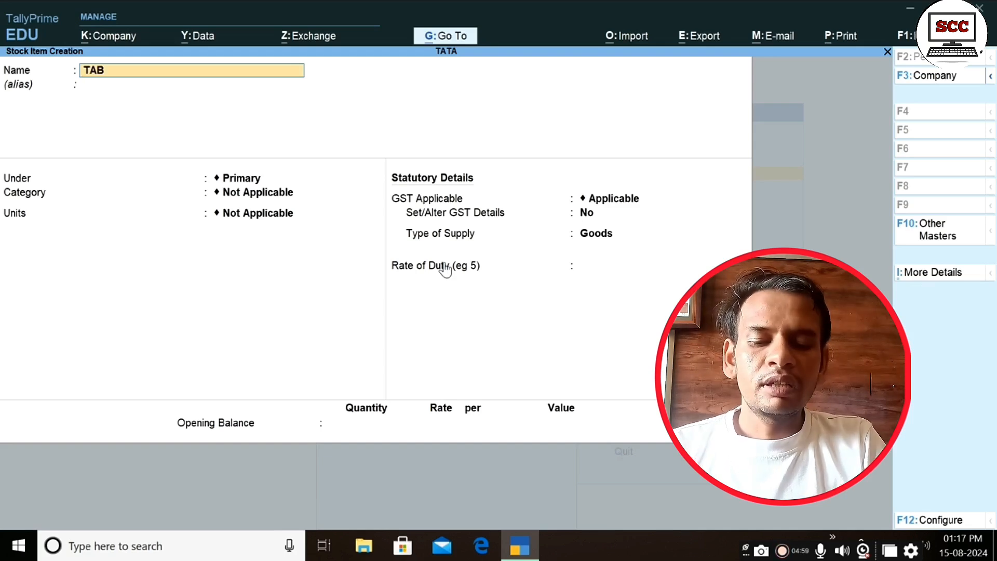
{"action": "key", "text": "Return"}
{"action": "key", "text": "Return"}
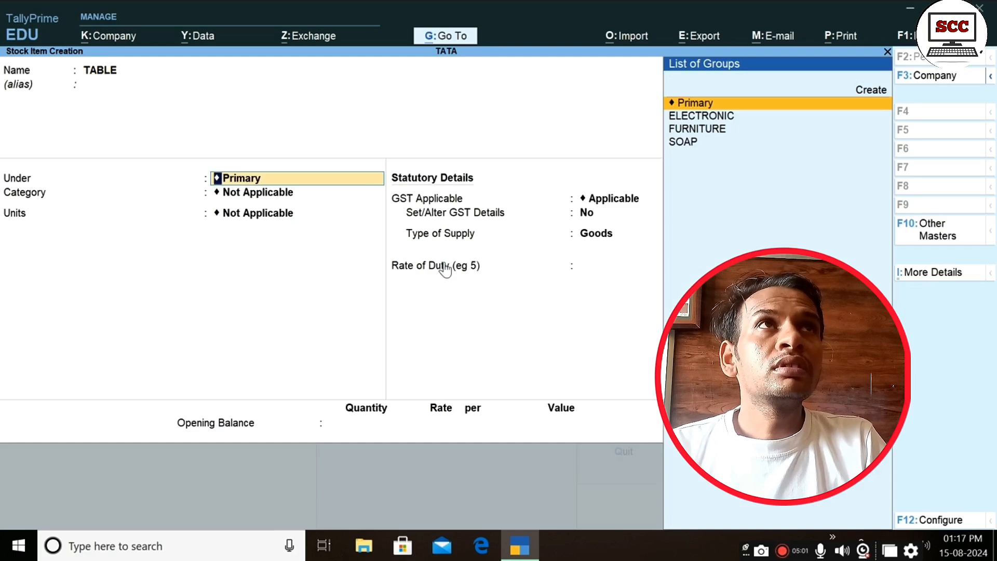
{"action": "key", "text": "Down"}
{"action": "key", "text": "Down"}
{"action": "key", "text": "Return"}
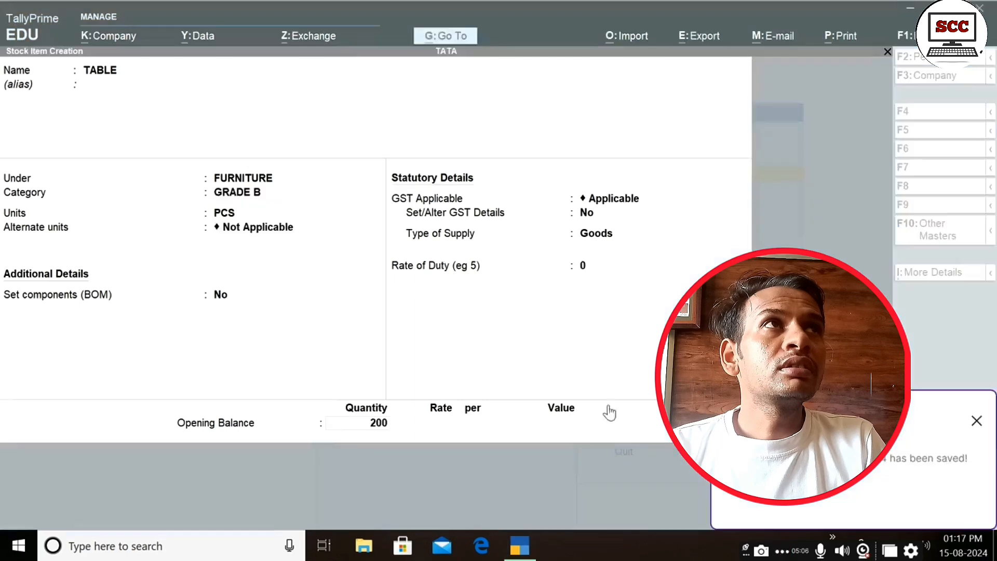
- Allocate TABLE's opening quantity of 200 PCS entirely to the BOAKRO godown at a rate of 1000 per PCS
{"action": "left_click", "coordinate": [977, 422]}
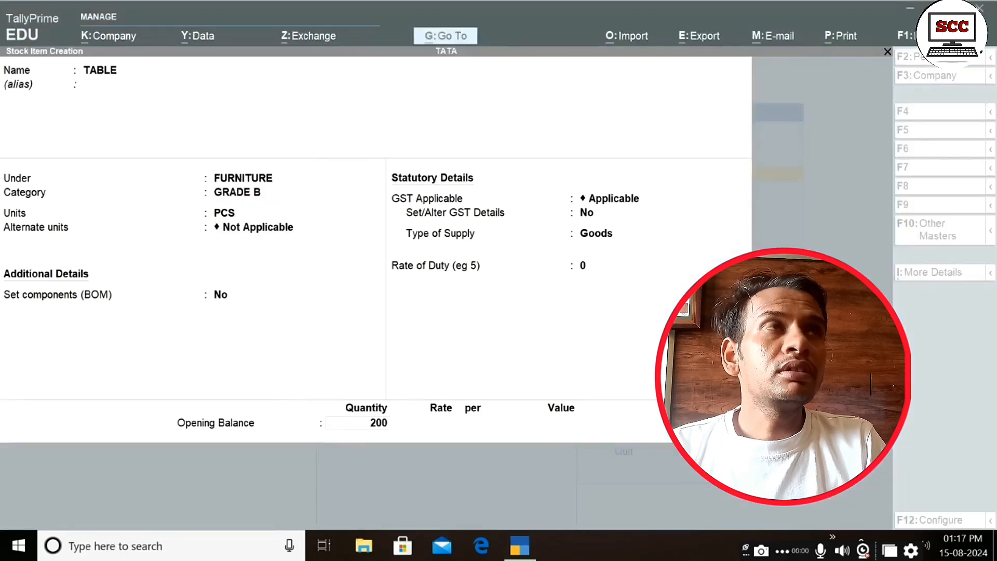
{"action": "left_click", "coordinate": [375, 358]}
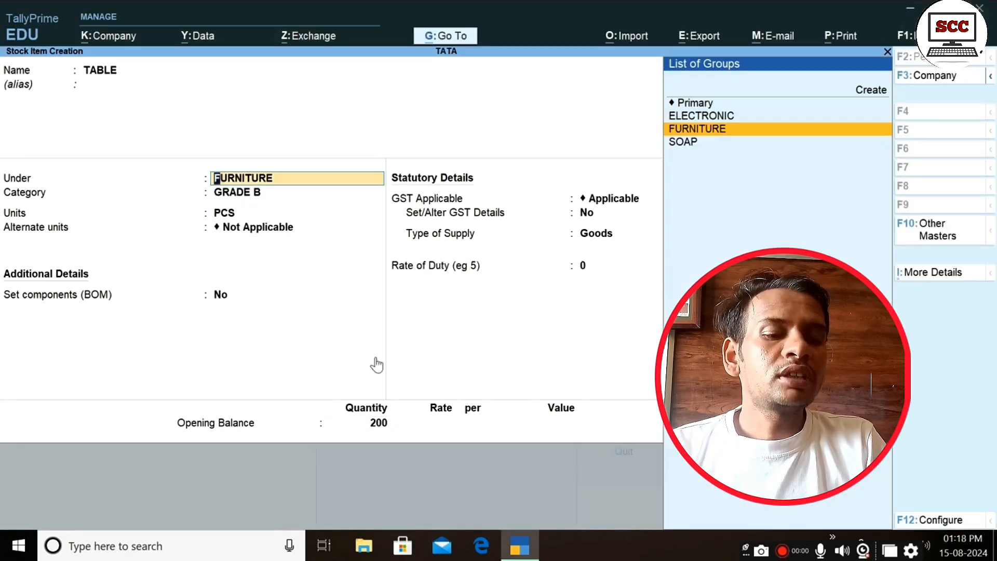
{"action": "left_click", "coordinate": [376, 423]}
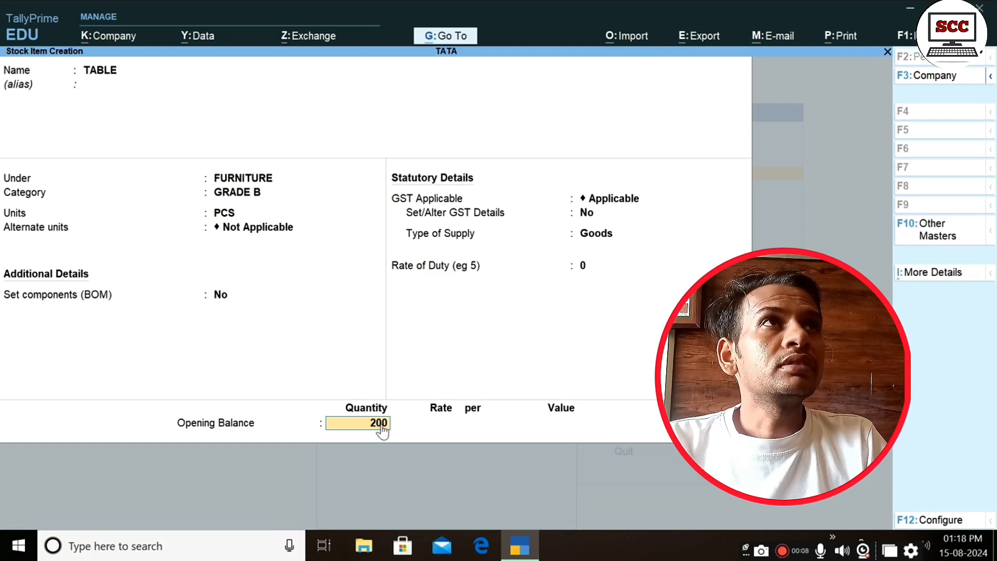
{"action": "key", "text": "Return"}
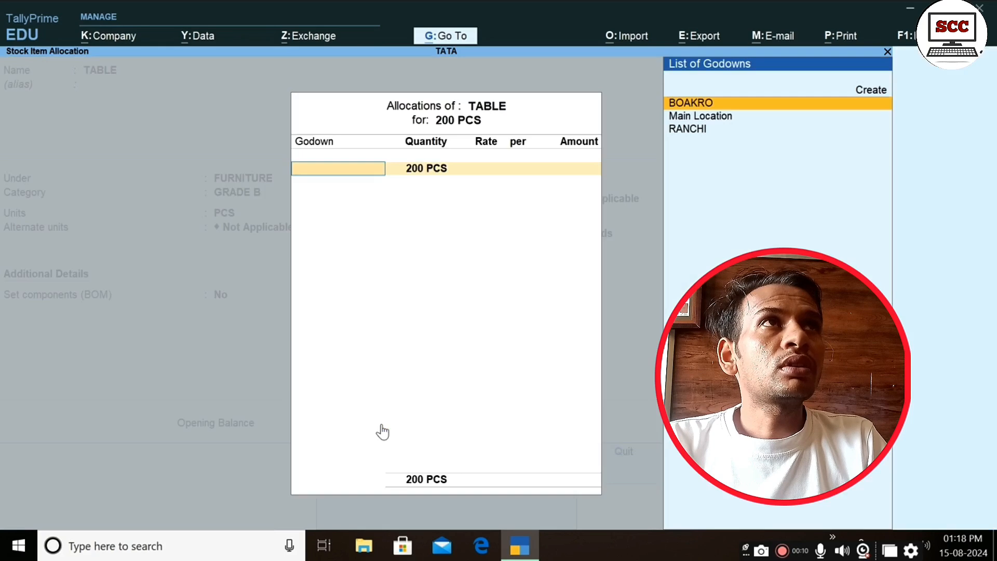
{"action": "key", "text": "Return"}
{"action": "key", "text": "Return"}
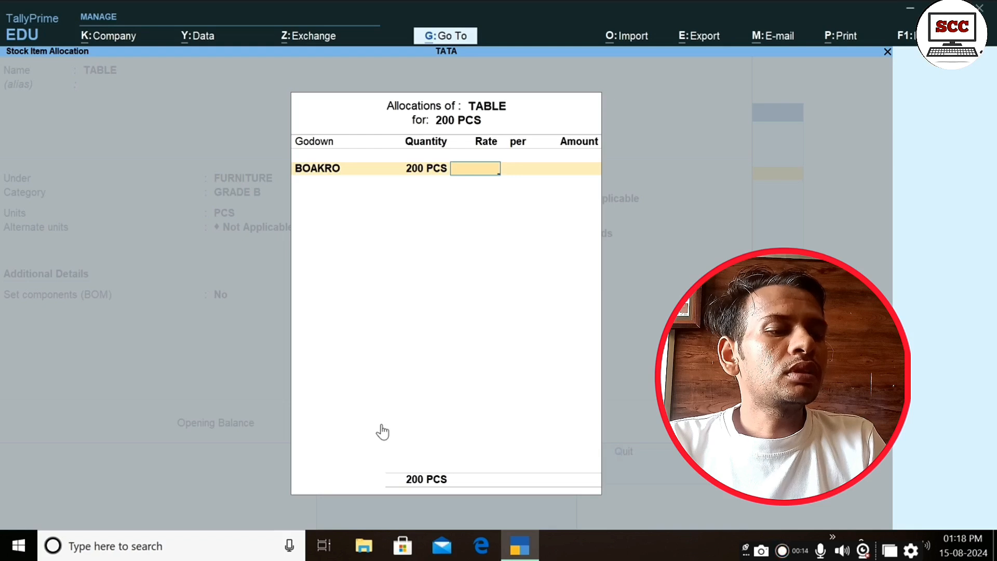
{"action": "type", "text": "1000"}
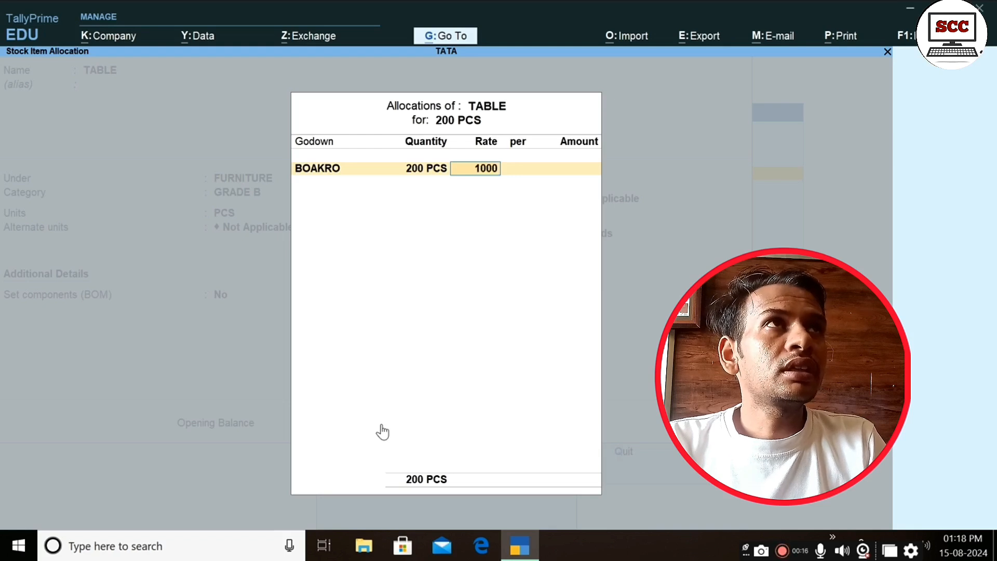
{"action": "key", "text": "Return"}
{"action": "key", "text": "Return"}
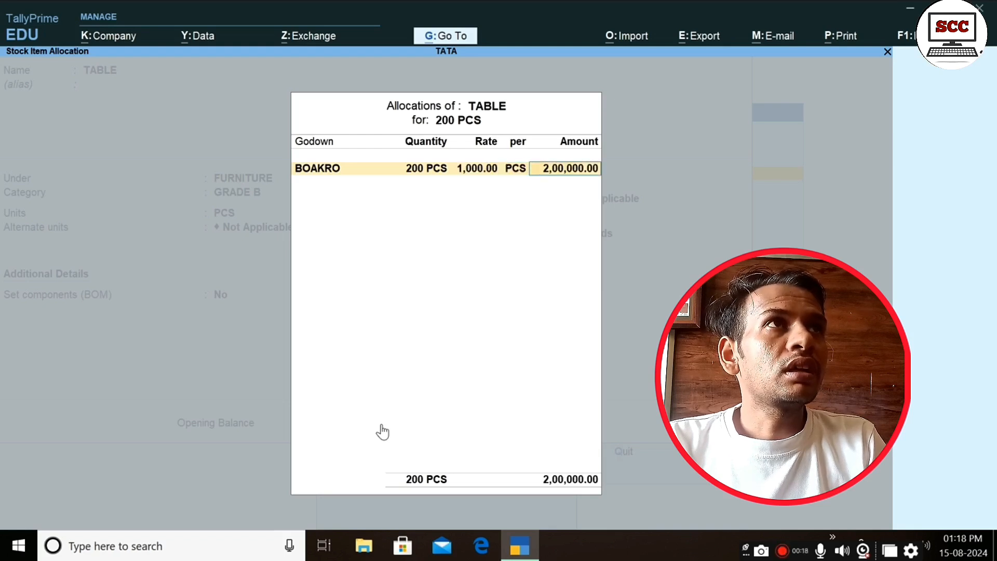
- Accept the godown allocation, save the TABLE item and return to the Gateway of Tally without quitting
{"action": "key", "text": "Return"}
{"action": "key", "text": "Return"}
{"action": "key", "text": "Return"}
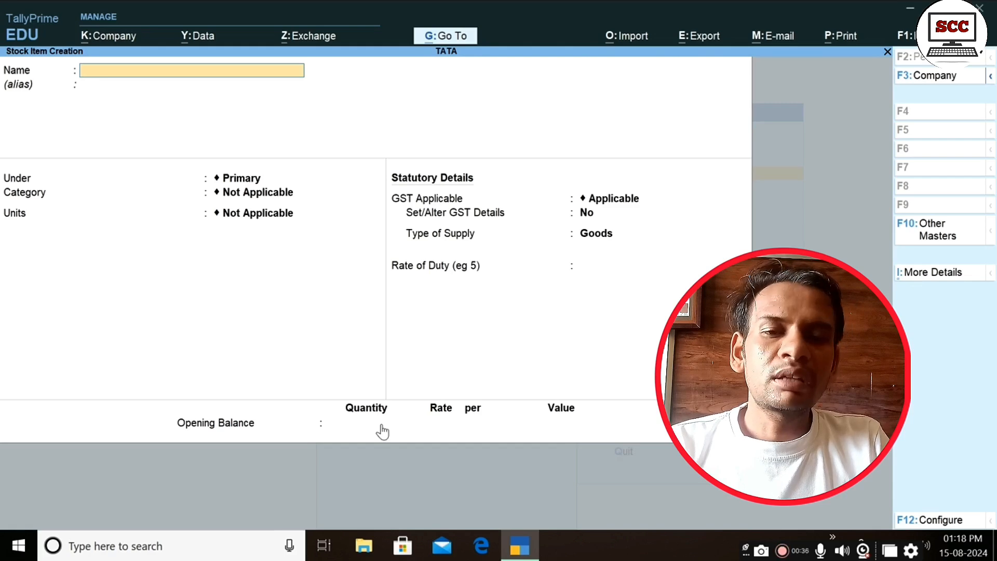
{"action": "key", "text": "Escape"}
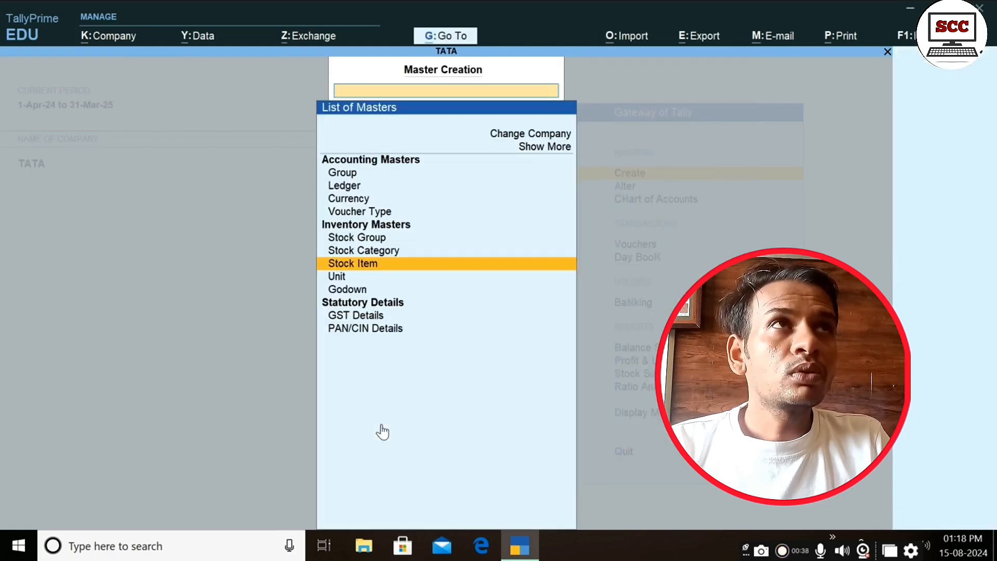
{"action": "key", "text": "Escape"}
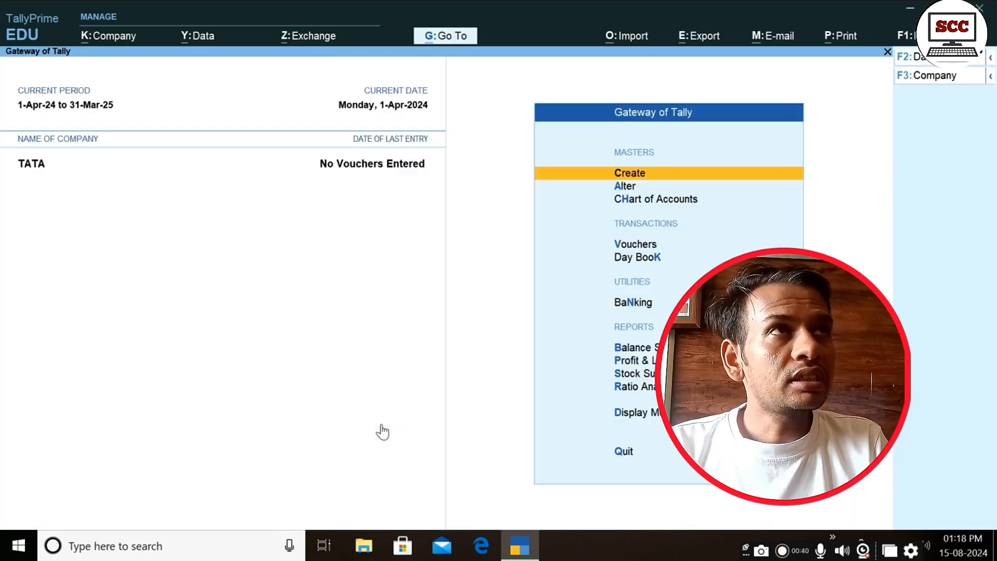
{"action": "key", "text": "Escape"}
{"action": "key", "text": "n"}
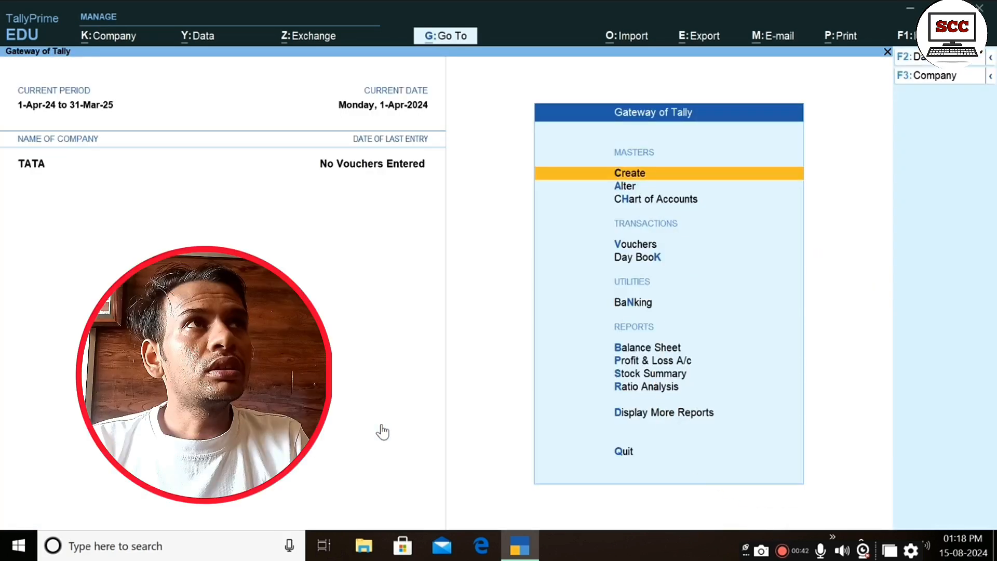
- Open the Stock Summary report and expand it to examine the quantity, rate and value of each item by stock group
{"action": "key", "text": "Down"}
{"action": "key", "text": "Down"}
{"action": "key", "text": "Down"}
{"action": "key", "text": "Down"}
{"action": "key", "text": "Down"}
{"action": "key", "text": "Down"}
{"action": "key", "text": "Down"}
{"action": "key", "text": "Down"}
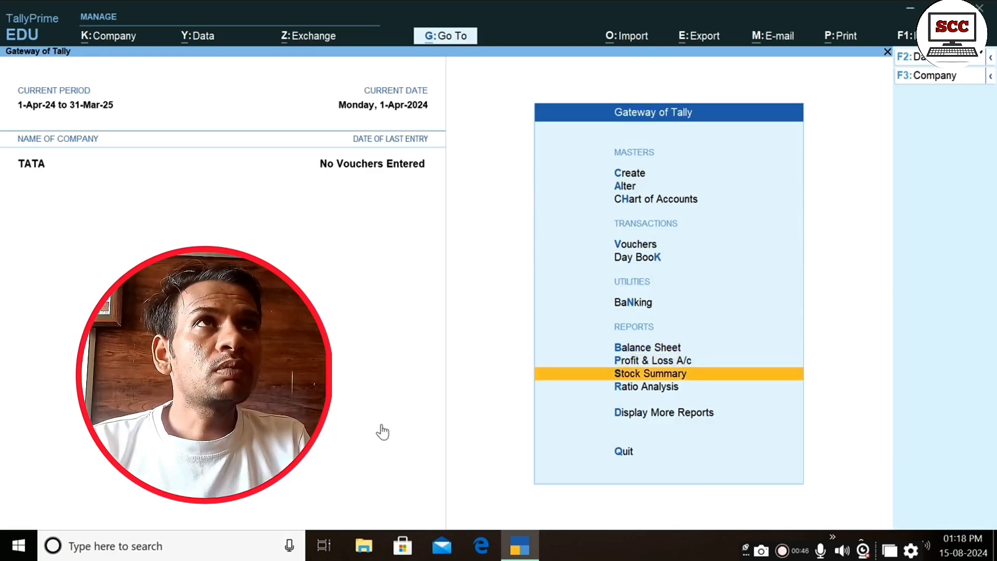
{"action": "key", "text": "Return"}
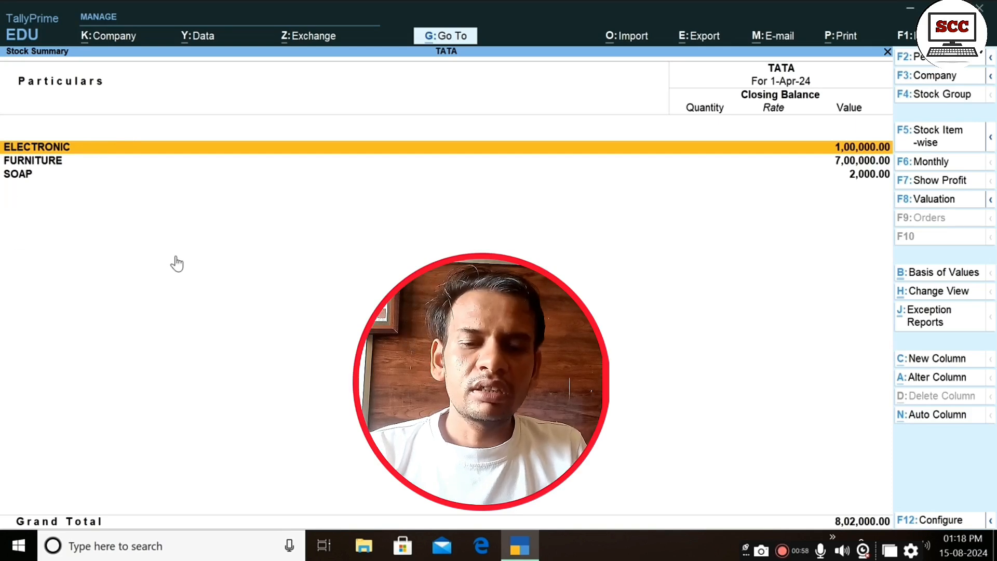
{"action": "key", "text": "alt"}
{"action": "key", "text": "alt+F1"}
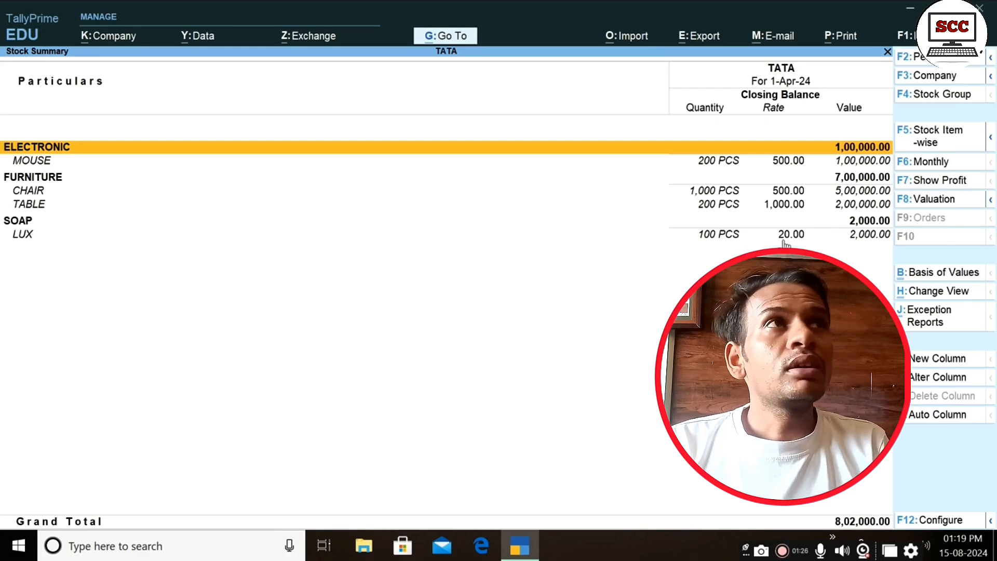
- Leave the Stock Summary and go to the Inventory Books reports
{"action": "key", "text": "Escape"}
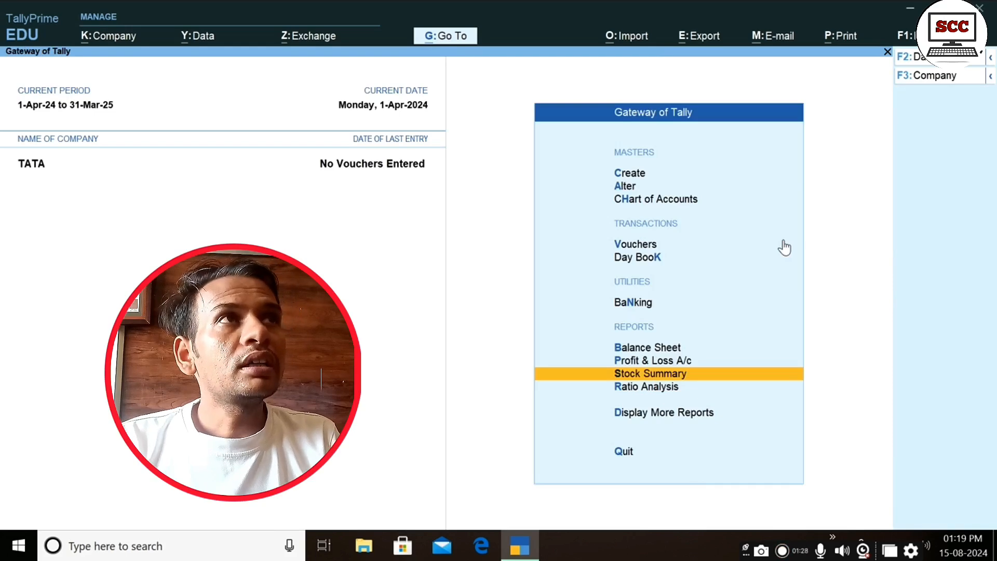
{"action": "key", "text": "Down"}
{"action": "key", "text": "Down"}
{"action": "key", "text": "Return"}
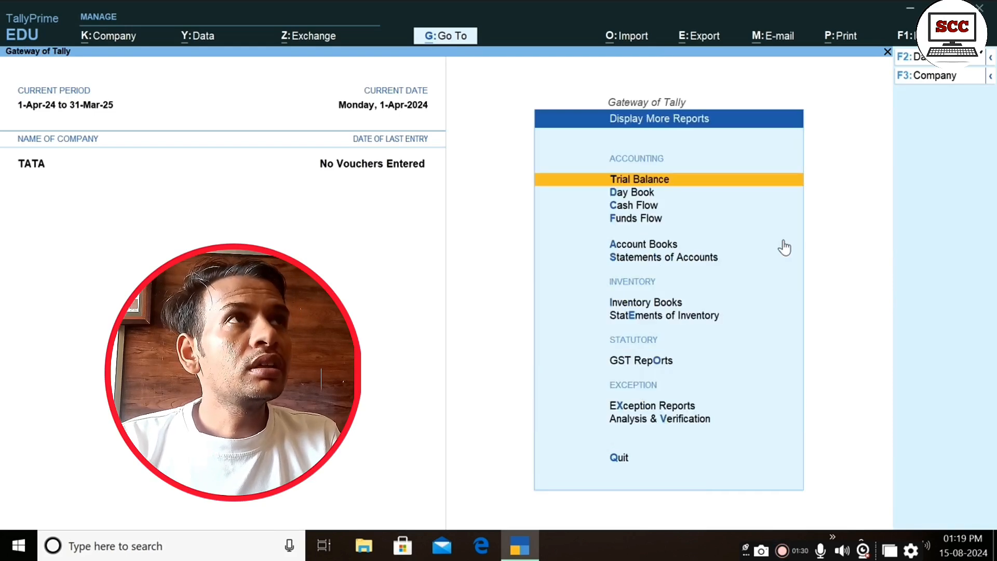
{"action": "key", "text": "Down"}
{"action": "key", "text": "Down"}
{"action": "key", "text": "Down"}
{"action": "key", "text": "Down"}
{"action": "key", "text": "Down"}
{"action": "key", "text": "Down"}
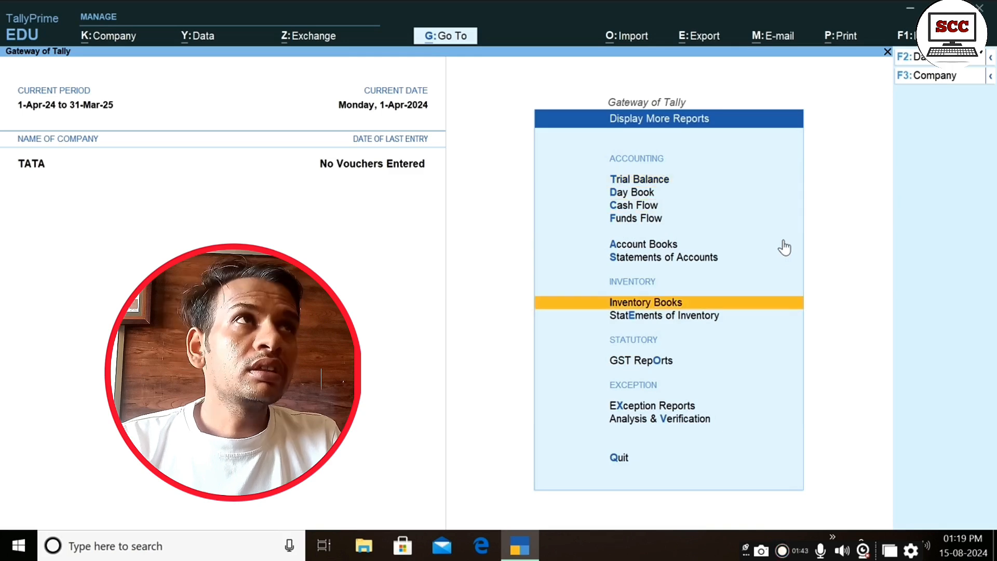
{"action": "key", "text": "Return"}
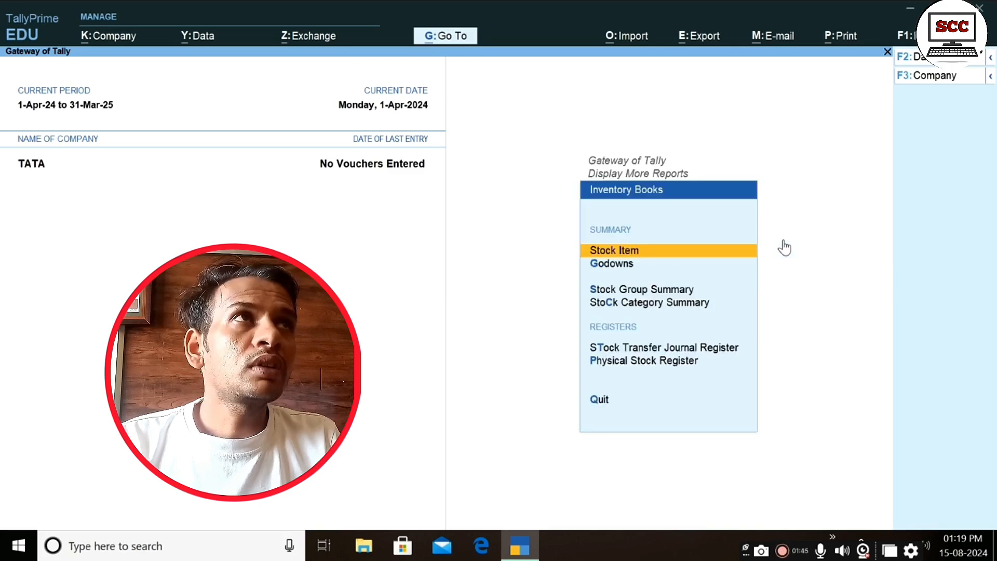
- Open the Godowns summary for Primary and expand it to examine the stock groups held in each godown
{"action": "key", "text": "Down"}
{"action": "key", "text": "Up"}
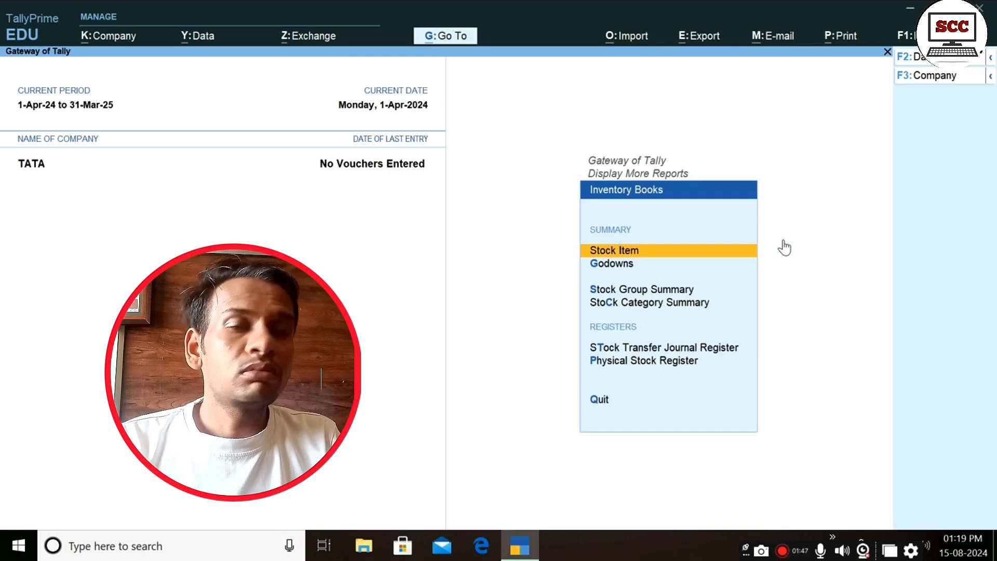
{"action": "key", "text": "Down"}
{"action": "key", "text": "Down"}
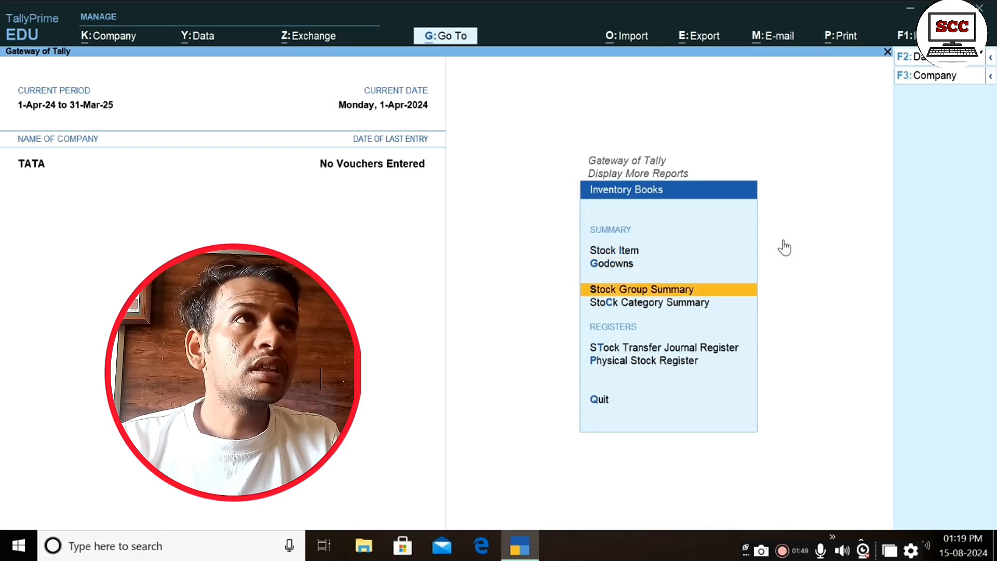
{"action": "key", "text": "Down"}
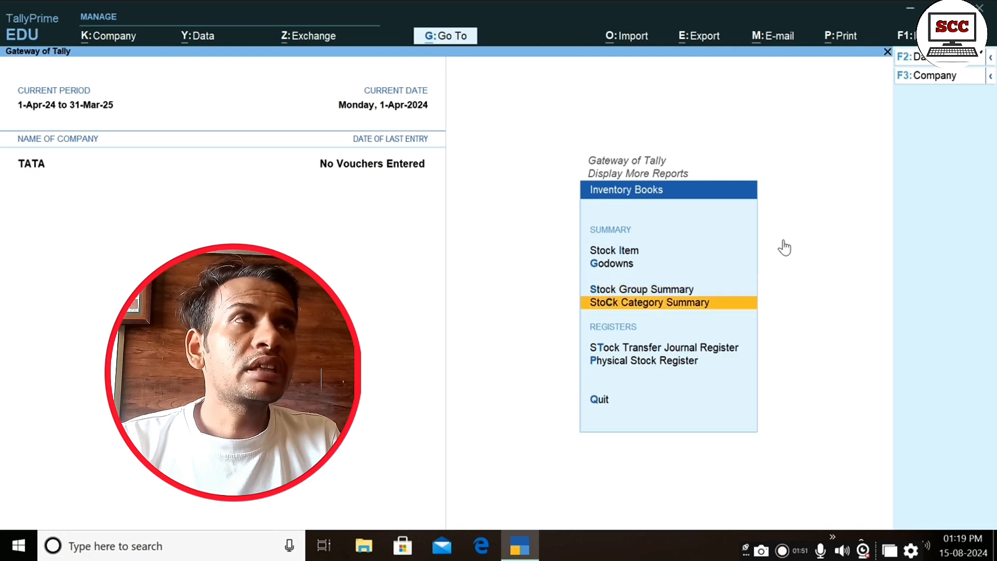
{"action": "key", "text": "Up"}
{"action": "key", "text": "Up"}
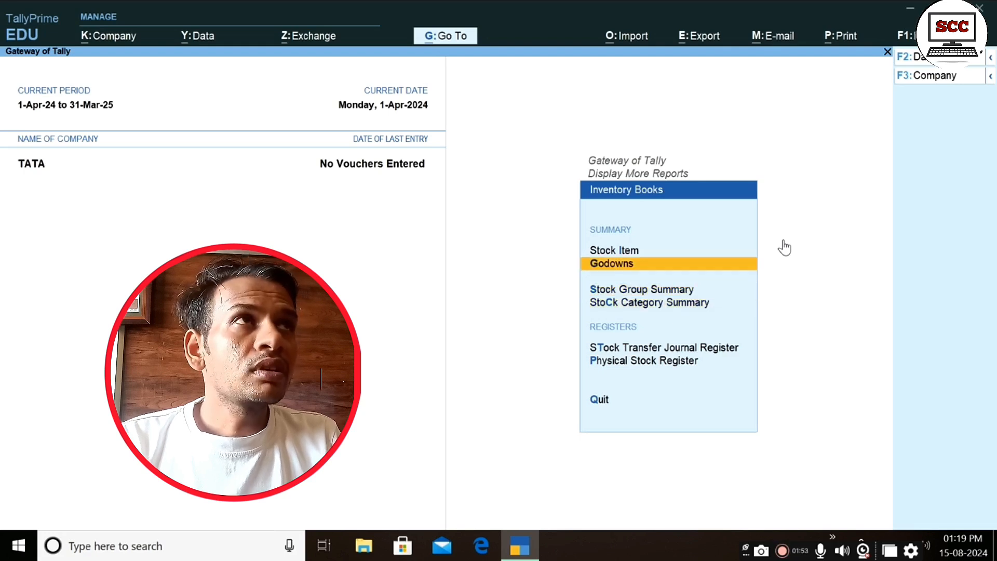
{"action": "key", "text": "Return"}
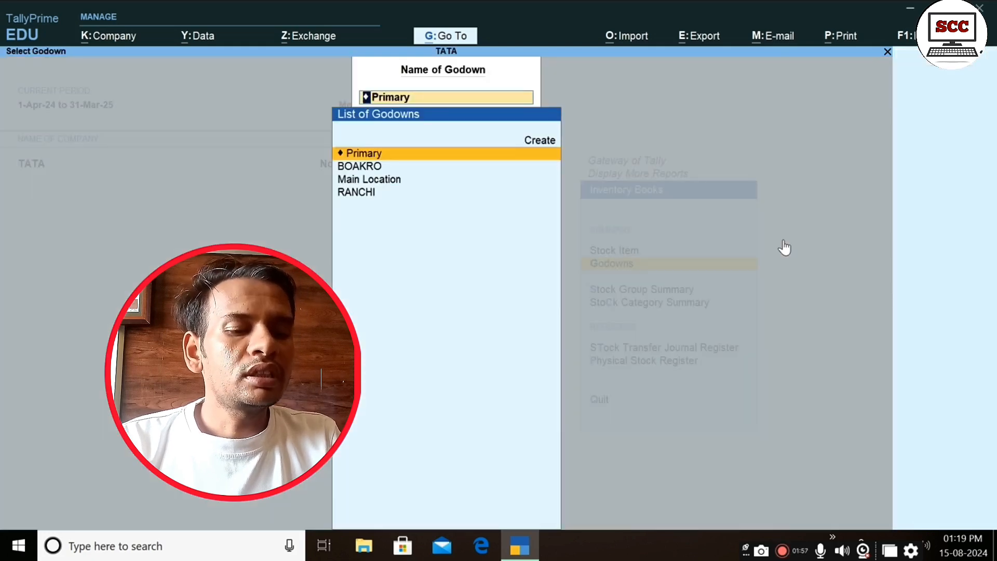
{"action": "key", "text": "Return"}
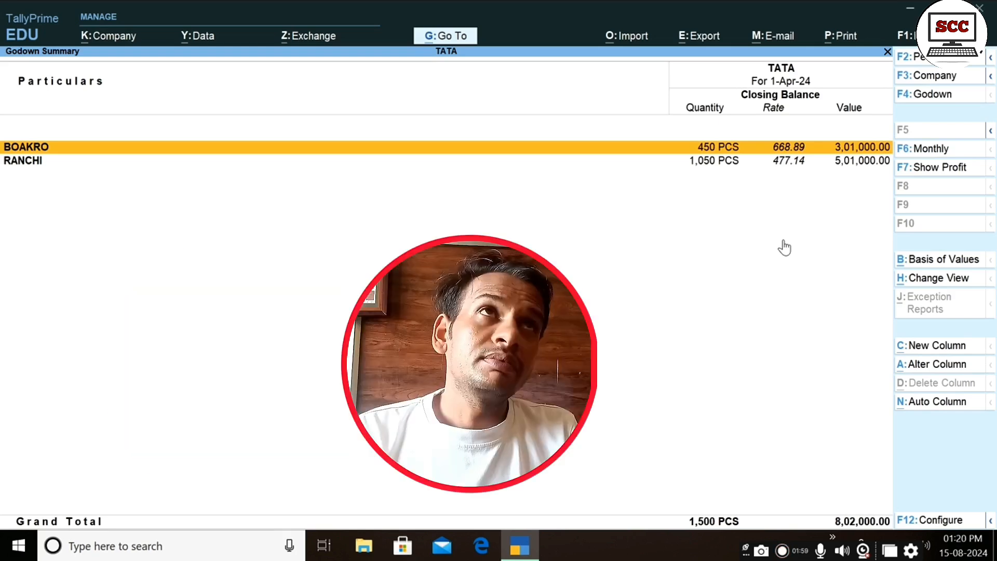
{"action": "key", "text": "alt+F1"}
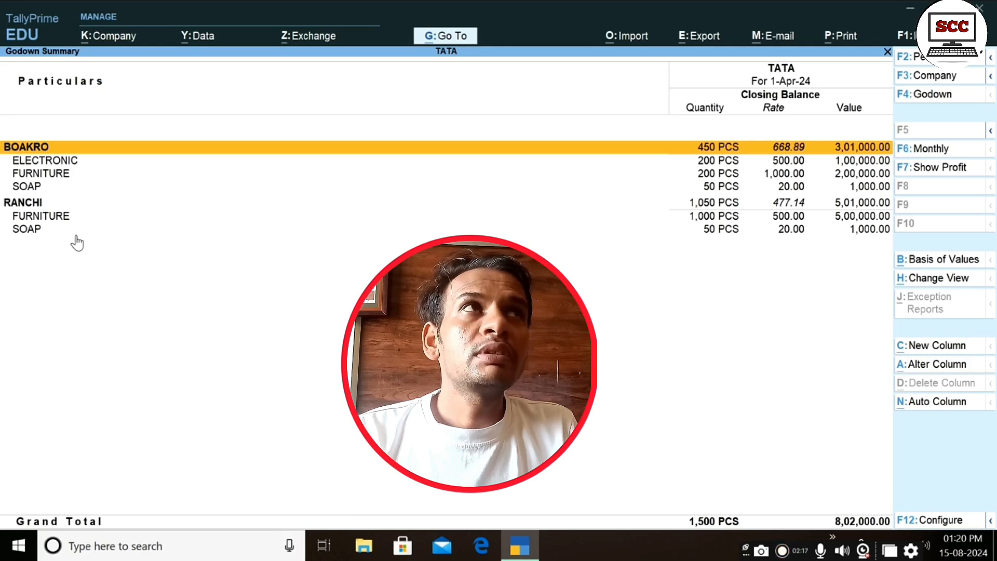
- Examine the items in the FURNITURE group and the SOAP group of the BOAKRO godown, returning to the godown summary after each
{"action": "key", "text": "Down"}
{"action": "key", "text": "Down"}
{"action": "key", "text": "Up"}
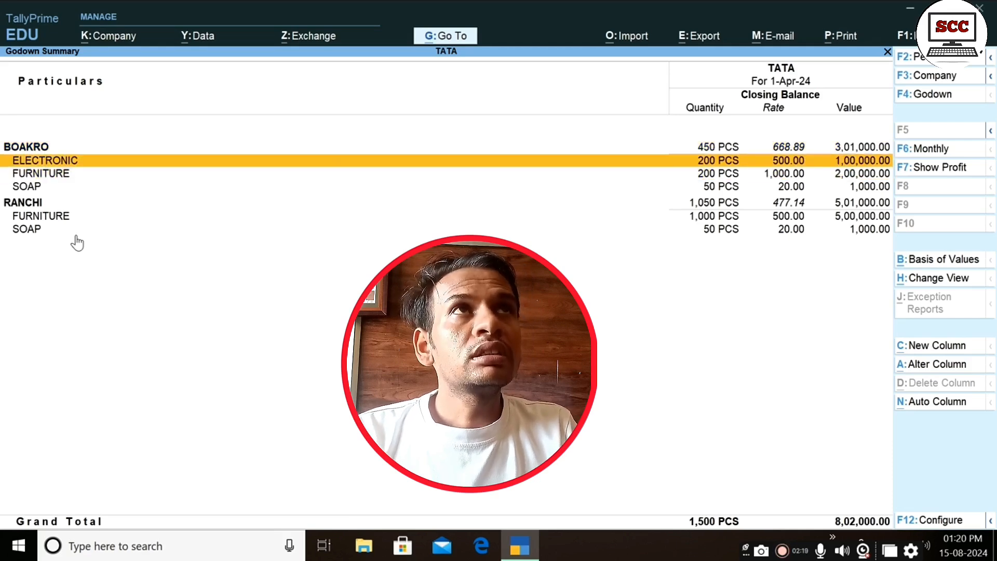
{"action": "key", "text": "Down"}
{"action": "key", "text": "Return"}
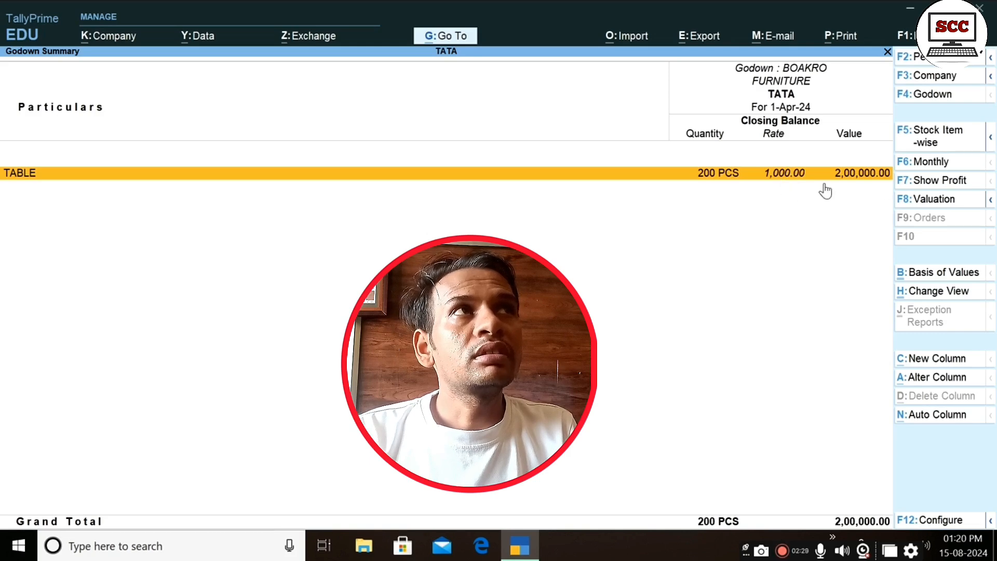
{"action": "key", "text": "Escape"}
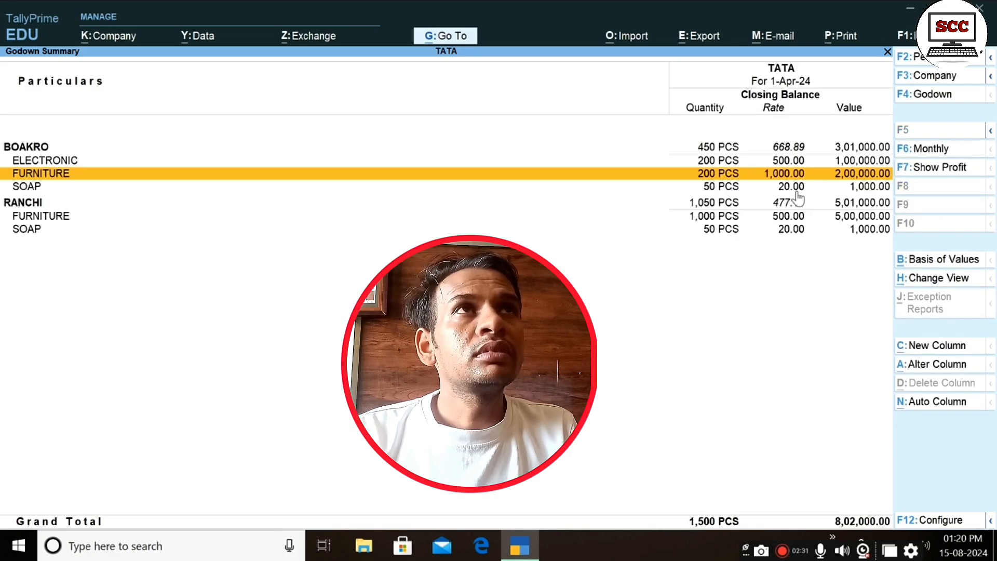
{"action": "key", "text": "Down"}
{"action": "key", "text": "Return"}
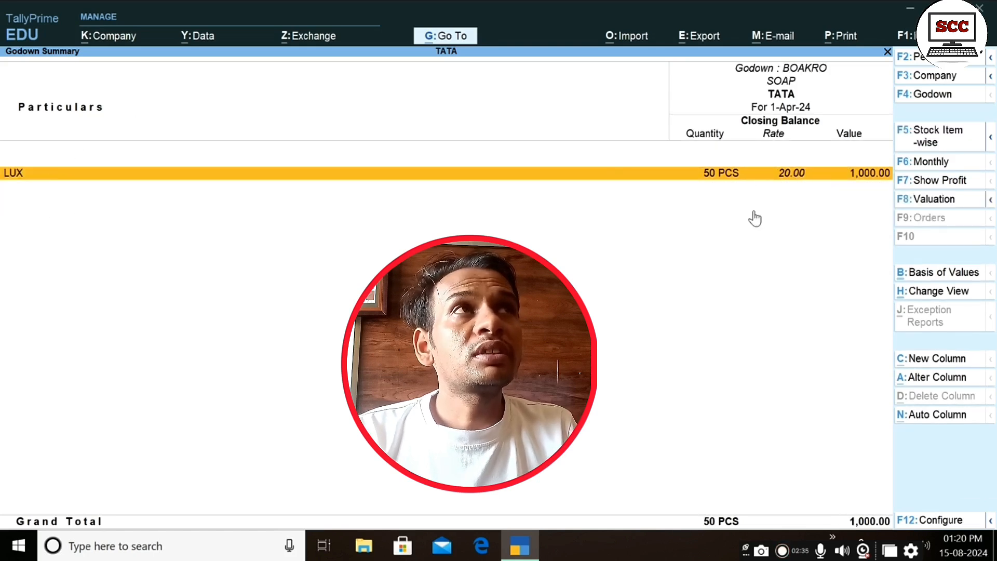
{"action": "key", "text": "Escape"}
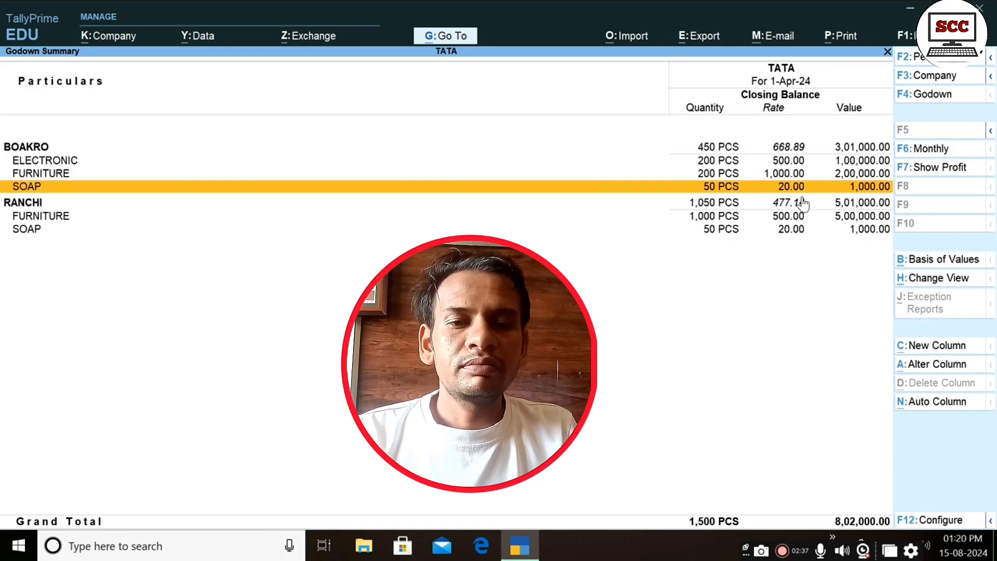